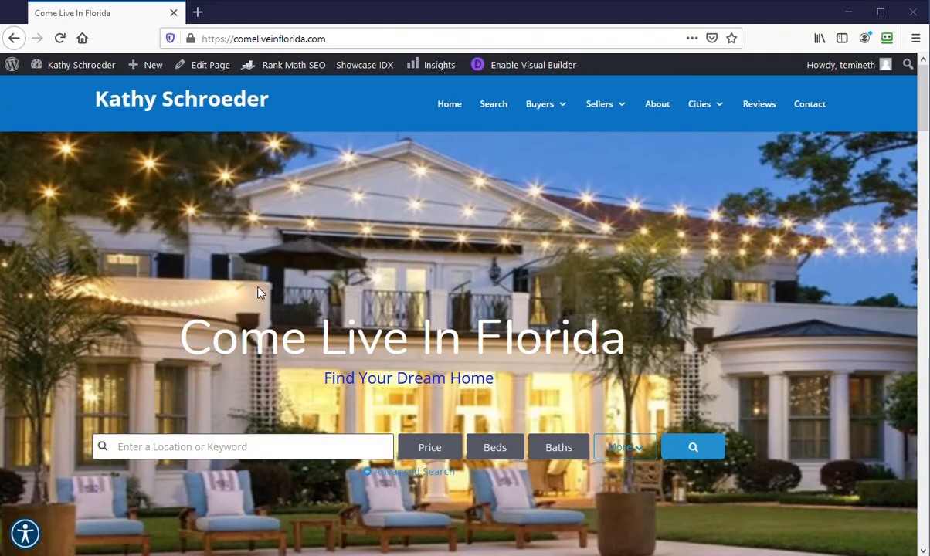
Examine the city cards in the home page's Get to Know the Cities section, comparing their images and link alignment
scroll(260, 292, "down", 10)
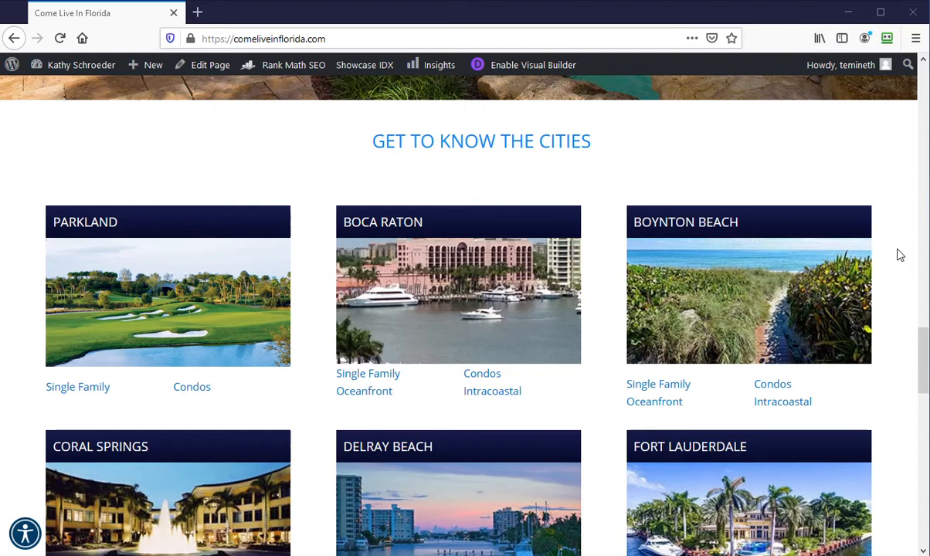
left_click_drag(926, 292, 926, 264)
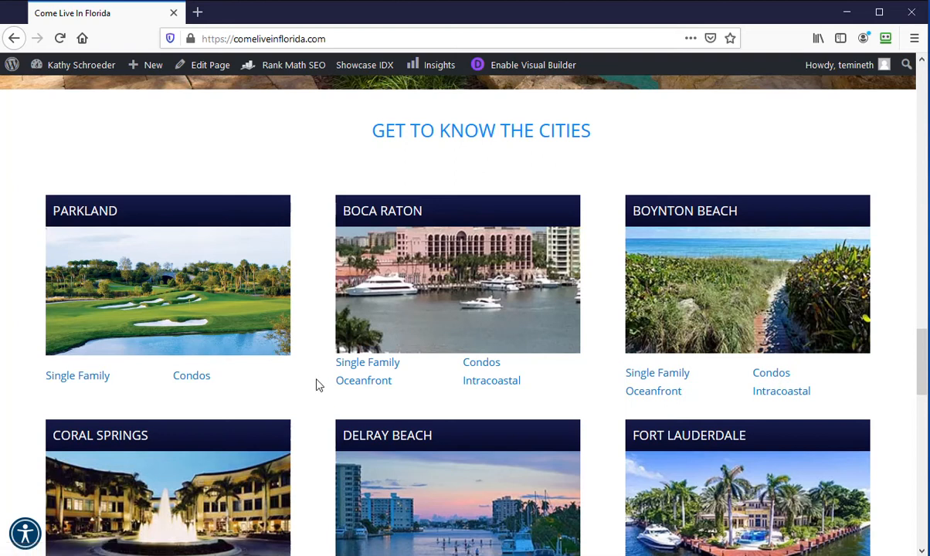
scroll(316, 384, "up", 5)
scroll(316, 384, "down", 7)
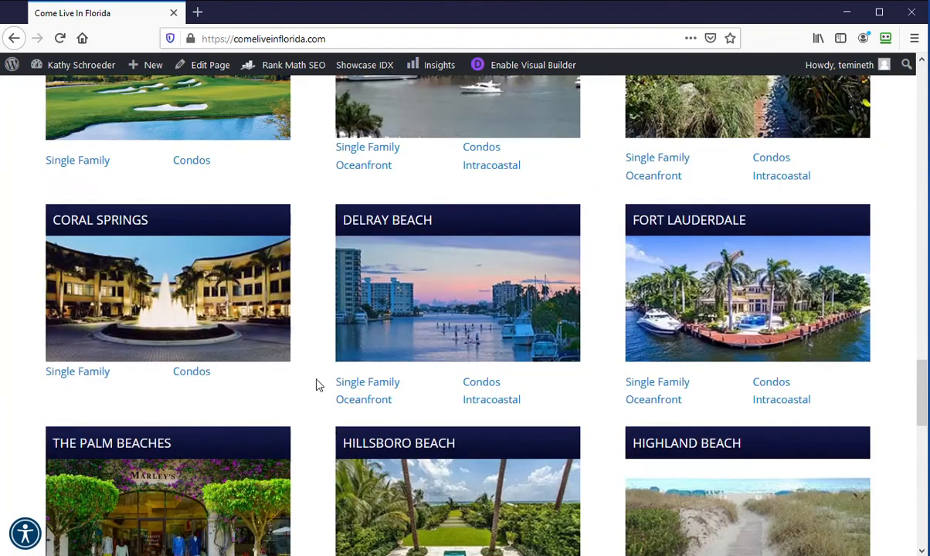
scroll(316, 384, "down", 3)
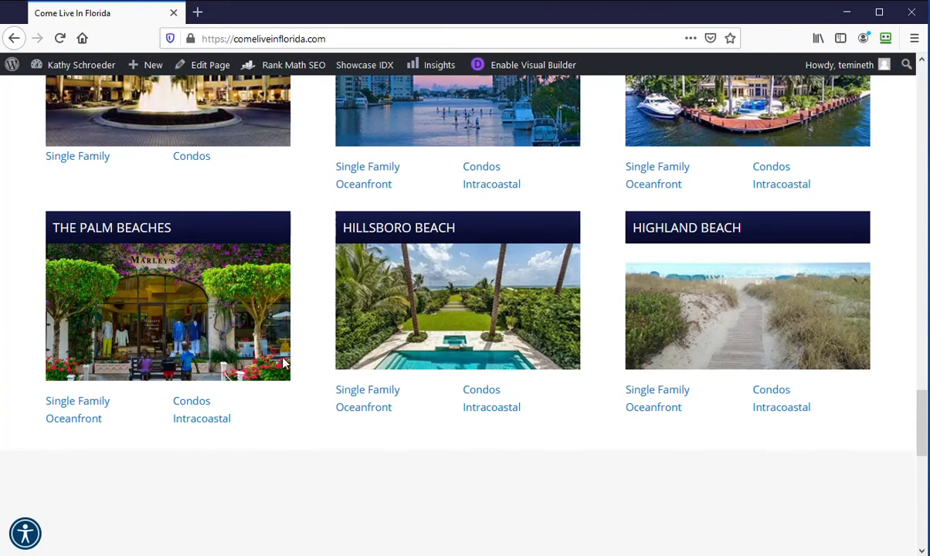
scroll(308, 353, "up", 10)
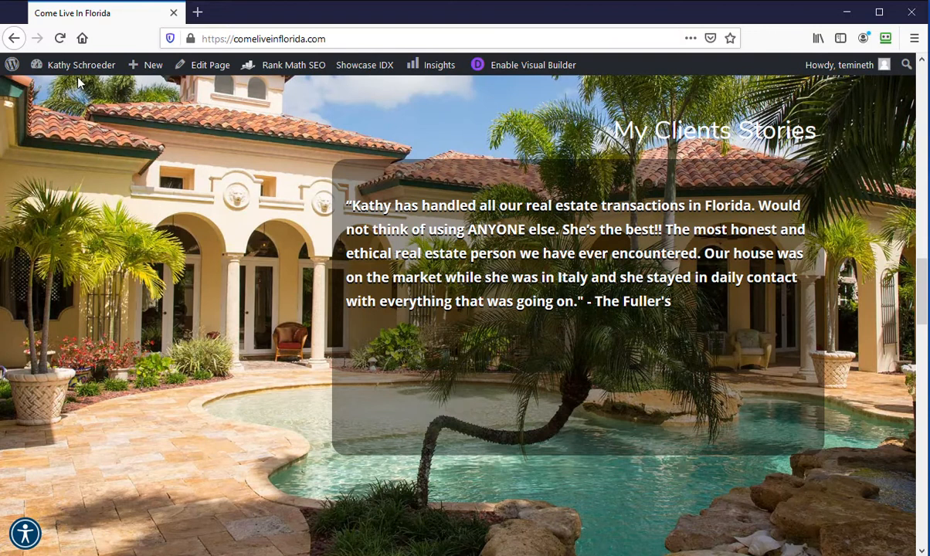
mouse_move(79, 73)
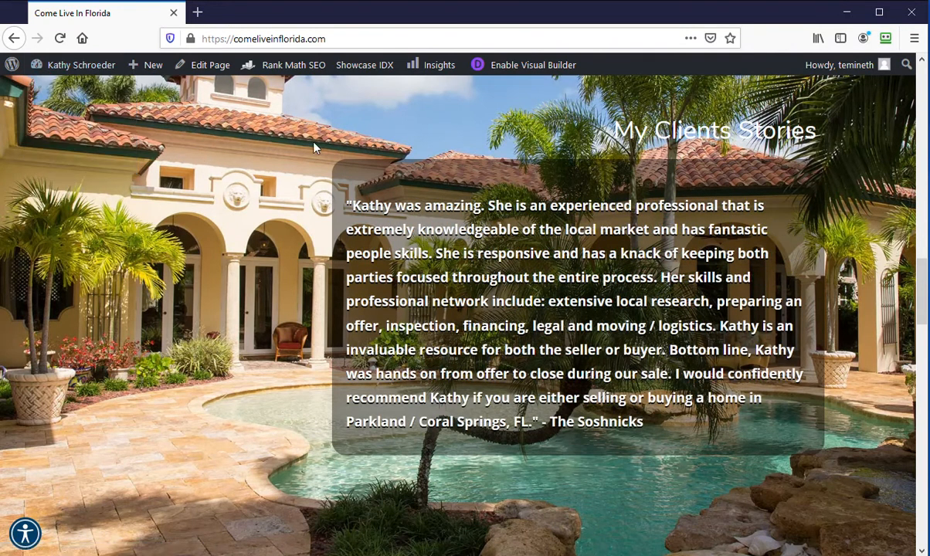
scroll(292, 168, "down", 6)
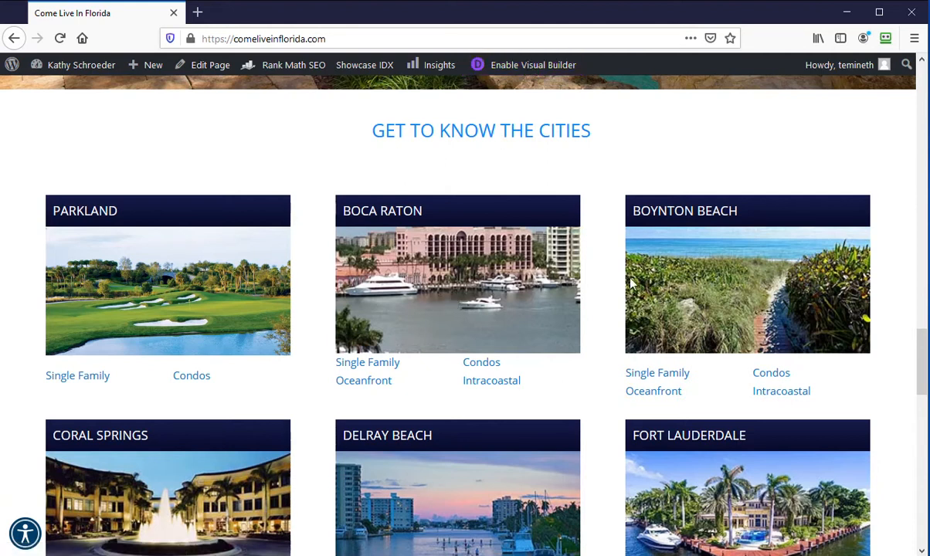
scroll(485, 334, "down", 3)
scroll(485, 334, "down", 3)
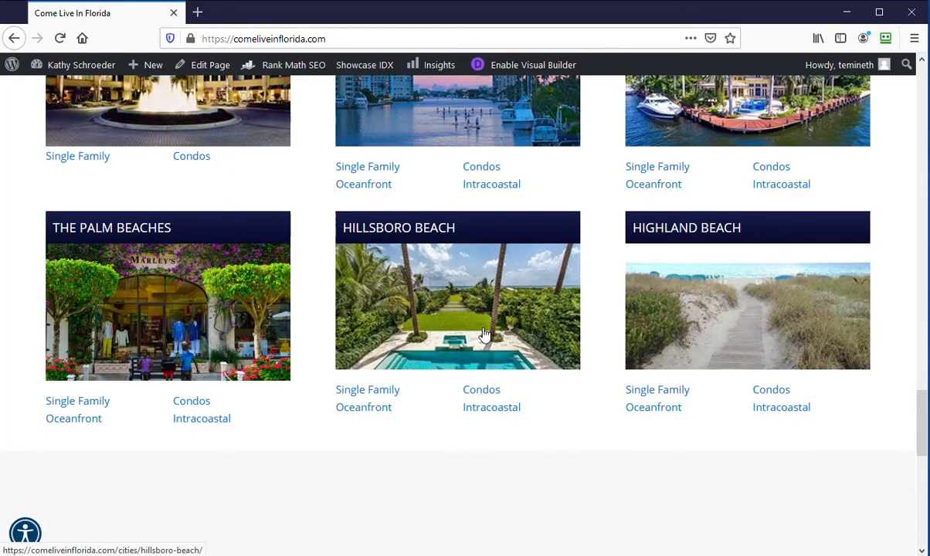
scroll(485, 334, "up", 3)
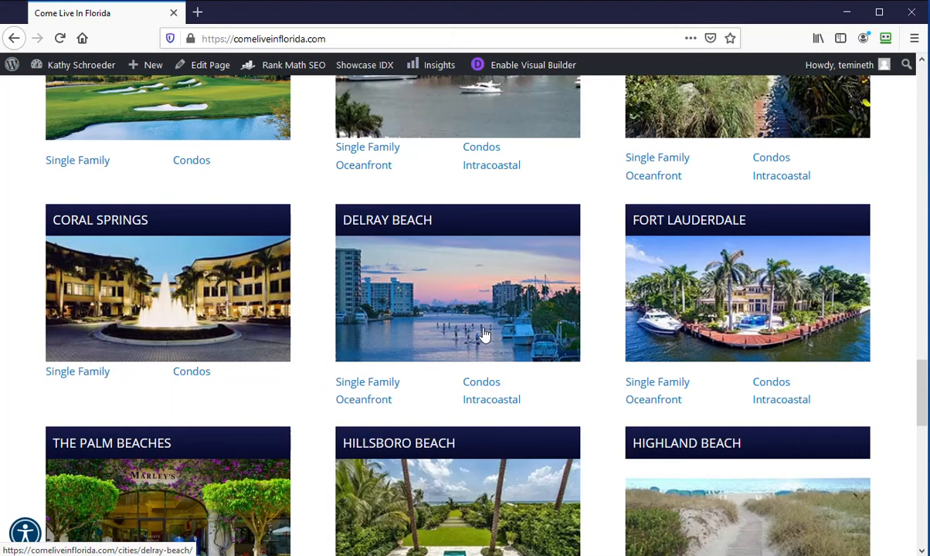
scroll(485, 334, "up", 4)
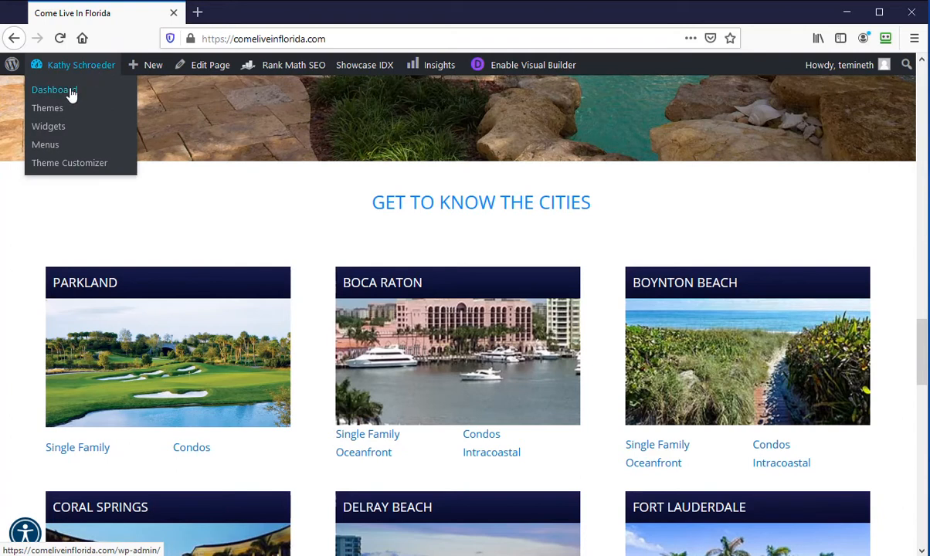
Open the site's WordPress dashboard in a new browser tab and go to its media library
right_click(71, 93)
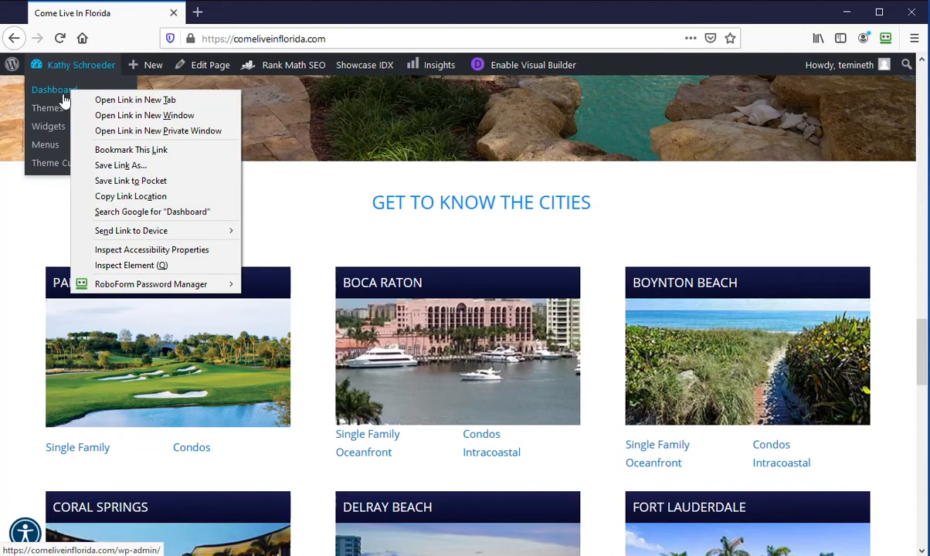
left_click(104, 99)
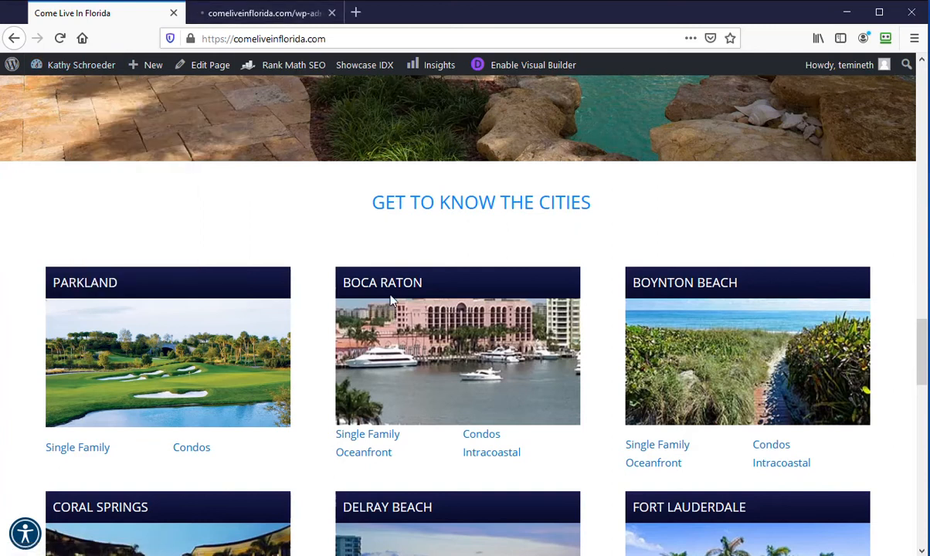
left_click(291, 15)
mouse_move(52, 232)
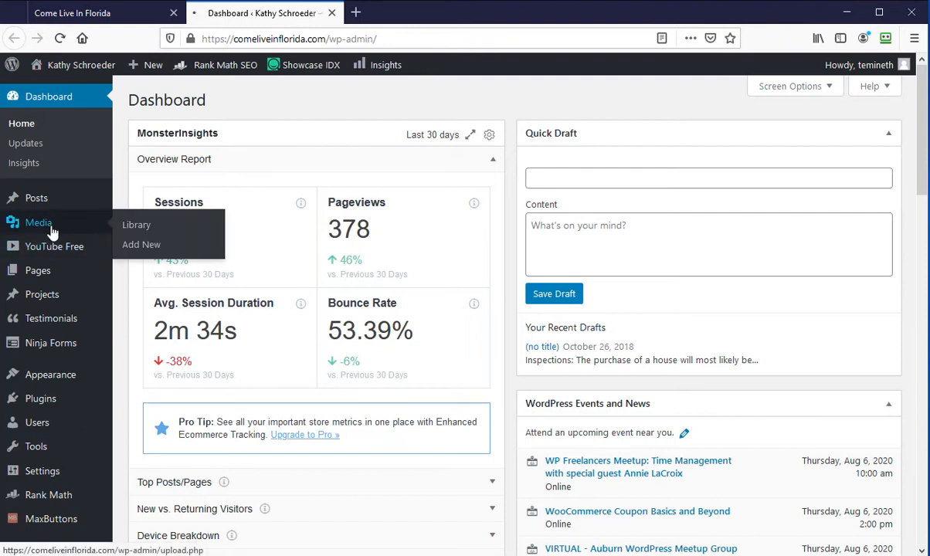
left_click(134, 225)
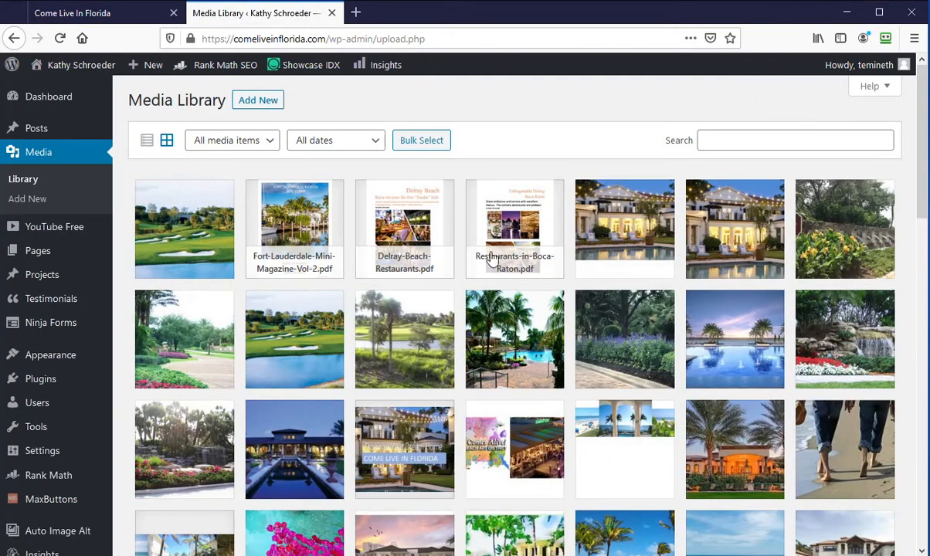
Find the Boca Raton city image in the media library and check its pixel dimensions in the attachment details
scroll(495, 284, "down", 2)
scroll(497, 285, "down", 3)
scroll(497, 285, "down", 5)
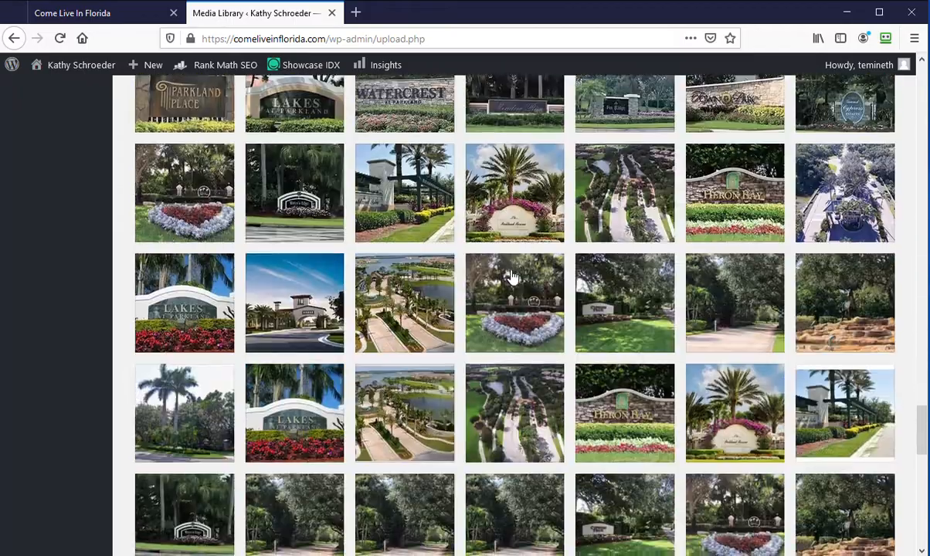
scroll(511, 277, "down", 5)
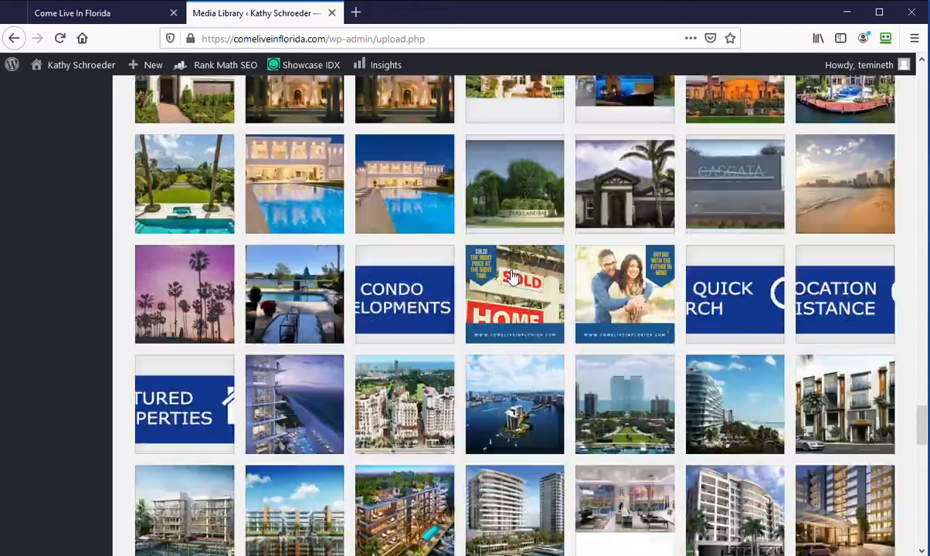
scroll(511, 277, "down", 7)
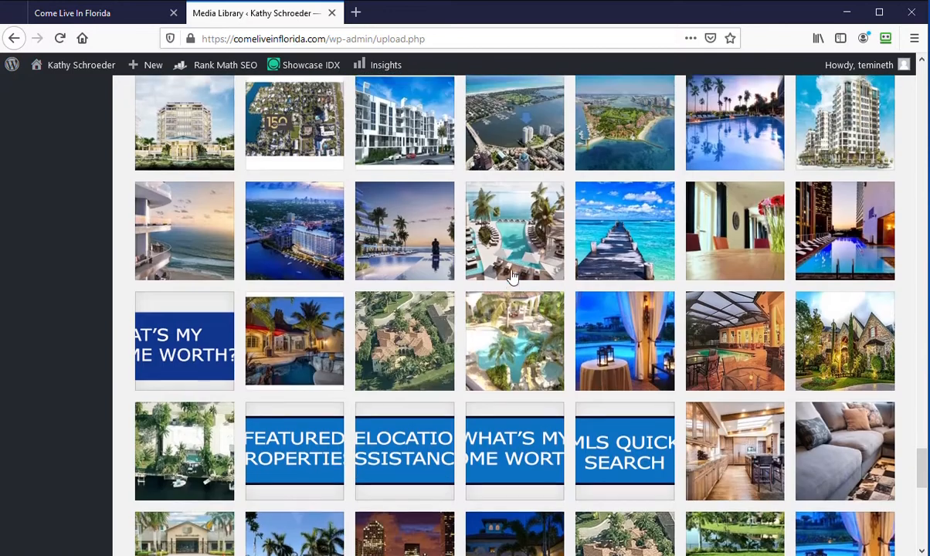
scroll(511, 277, "down", 3)
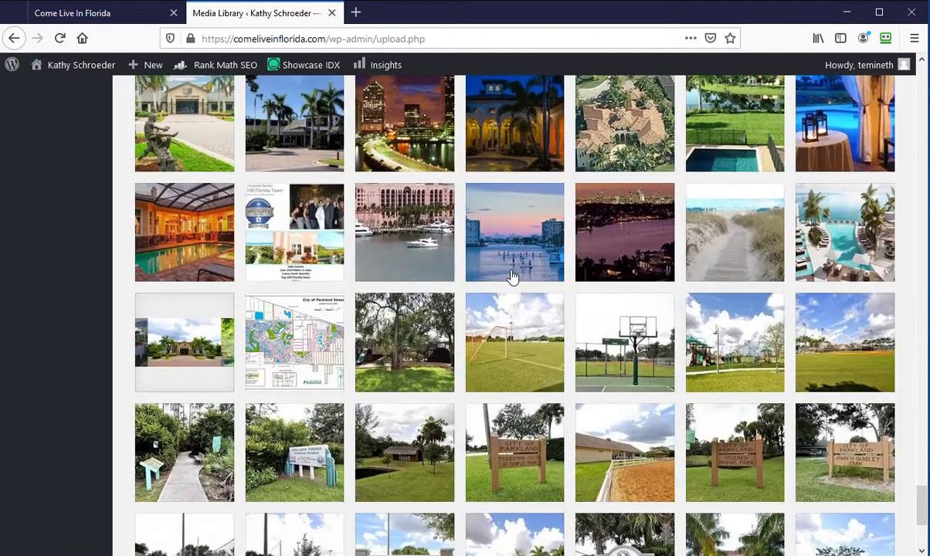
left_click(409, 237)
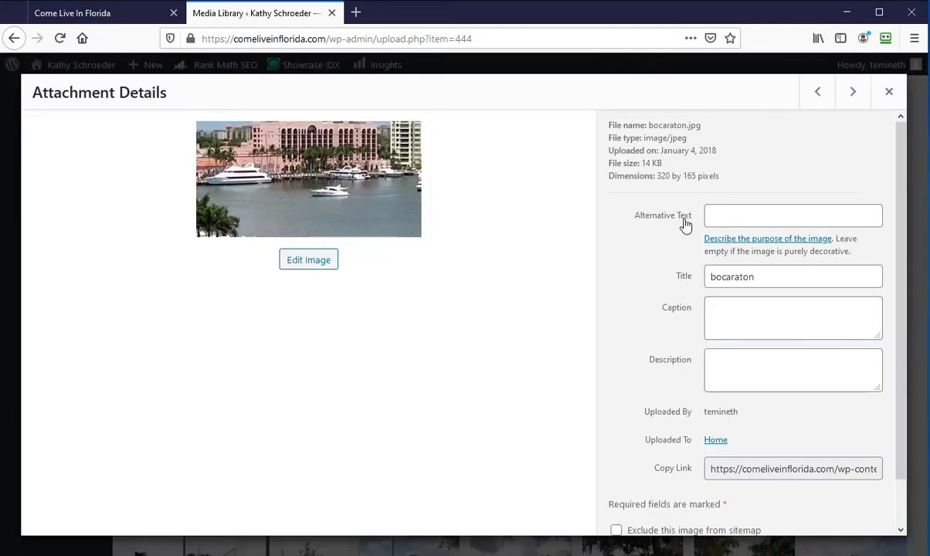
left_click_drag(658, 175, 726, 182)
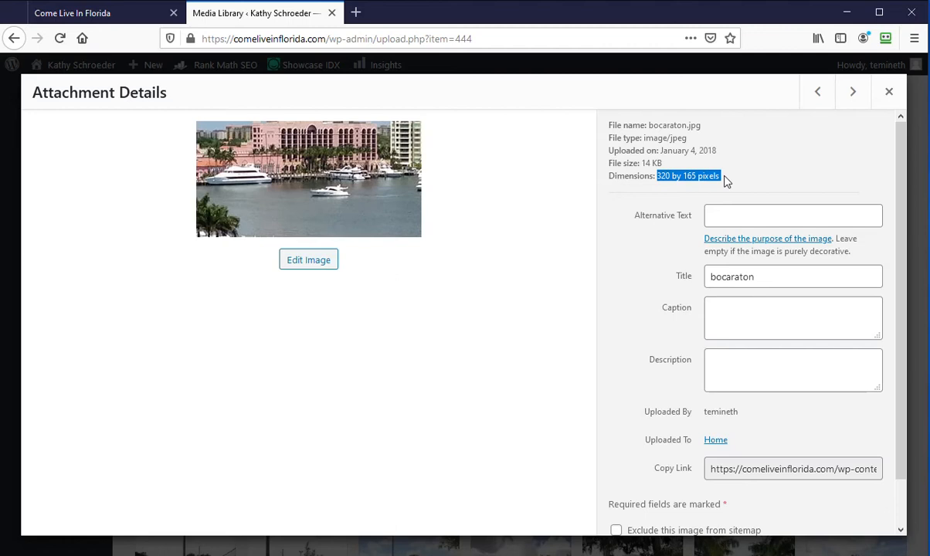
Compare the city card images on the home page, and return to the Boca Raton image's attachment details
left_click(102, 19)
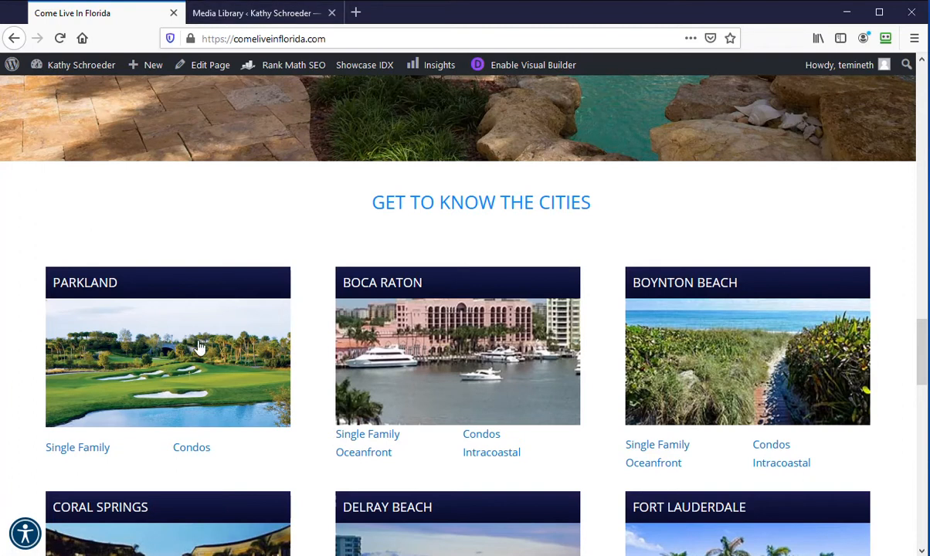
scroll(193, 363, "down", 6)
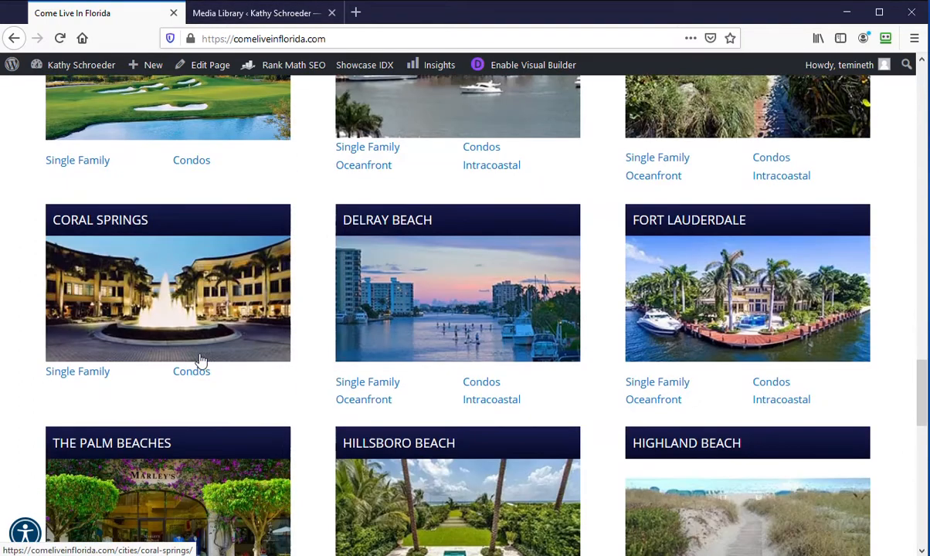
scroll(201, 350, "up", 2)
scroll(202, 350, "up", 1)
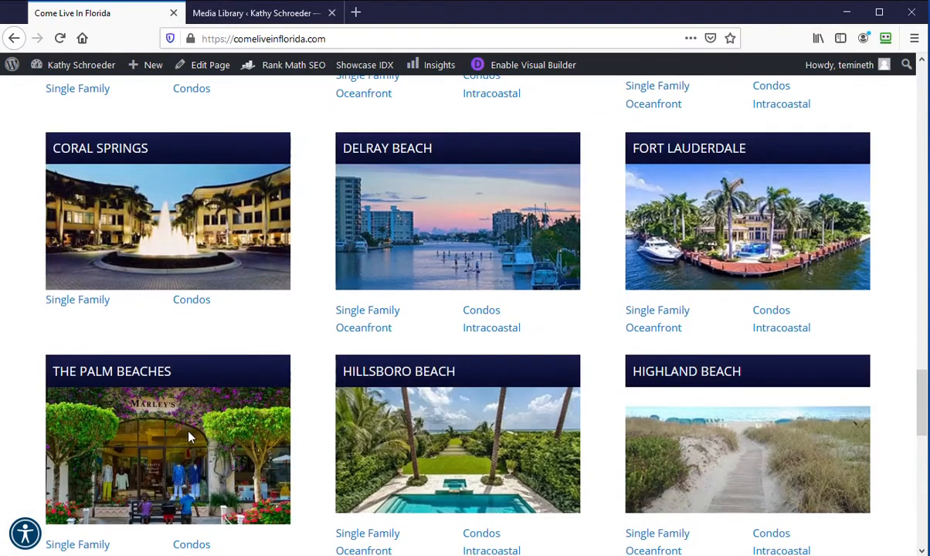
scroll(184, 440, "up", 5)
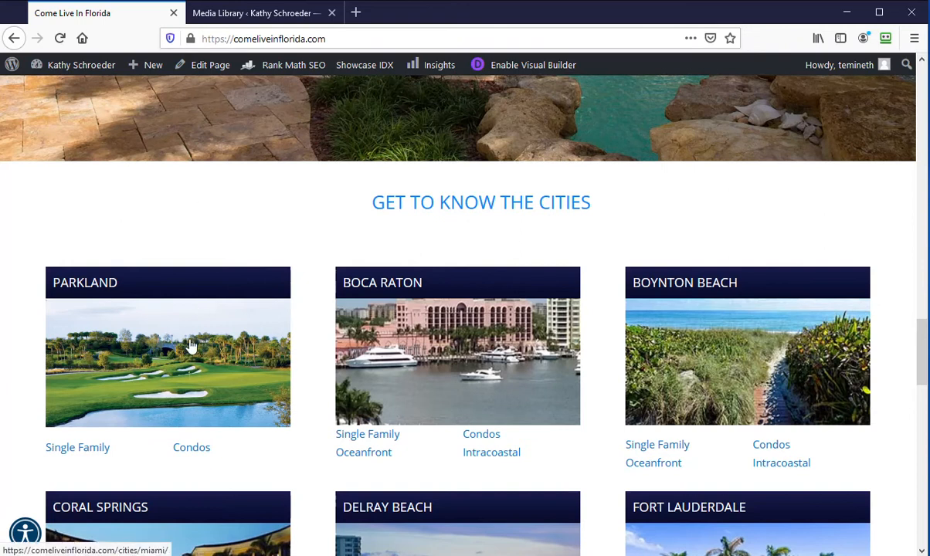
left_click(243, 14)
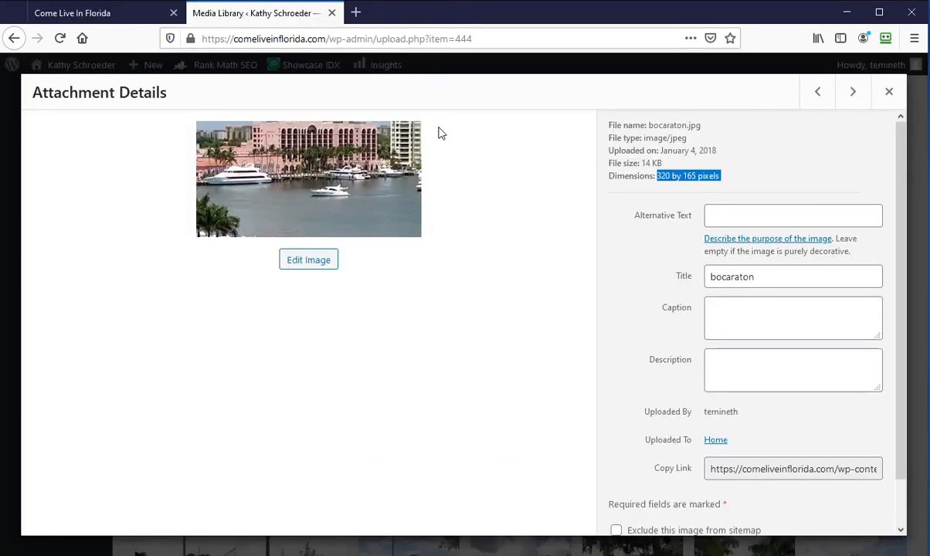
Open pixlr.com in a new browser tab and launch the Pixlr X editor
left_click(356, 13)
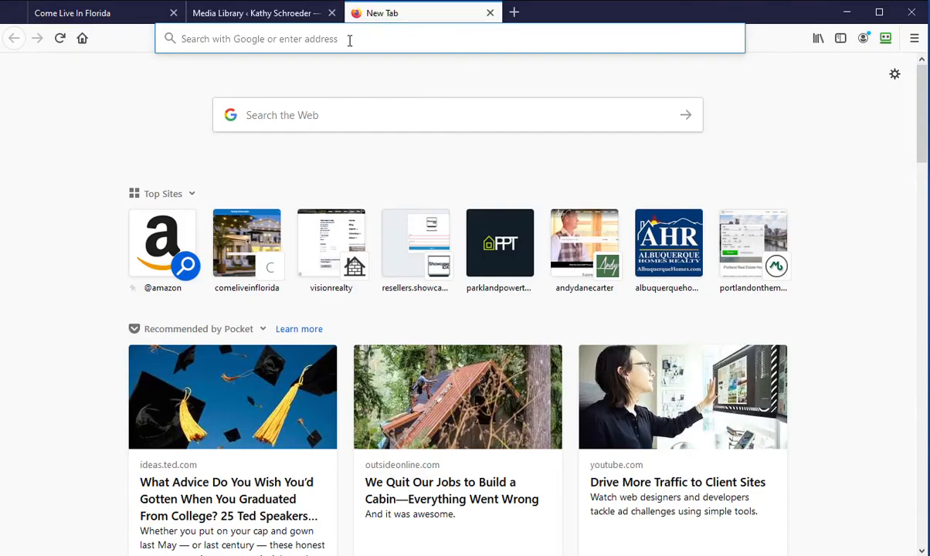
left_click(350, 40)
type("pixlr.com")
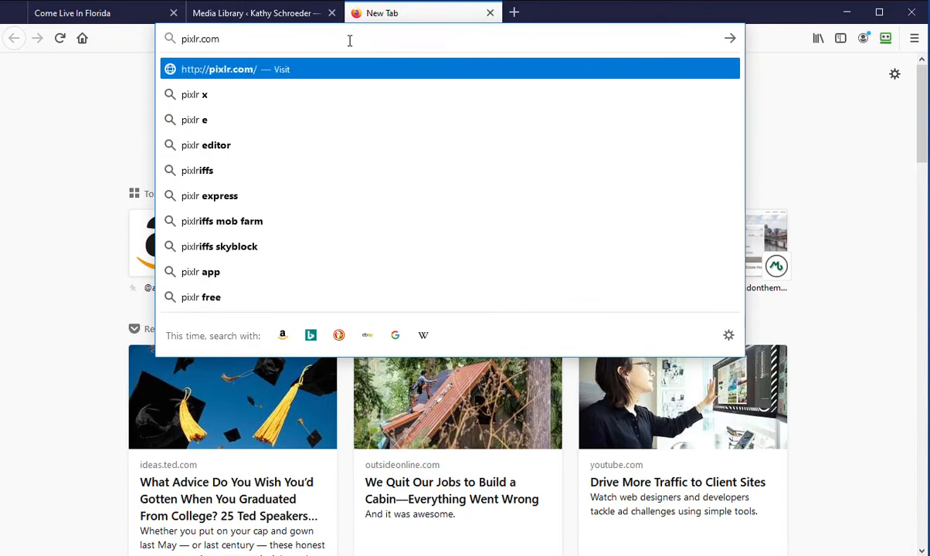
key("Return")
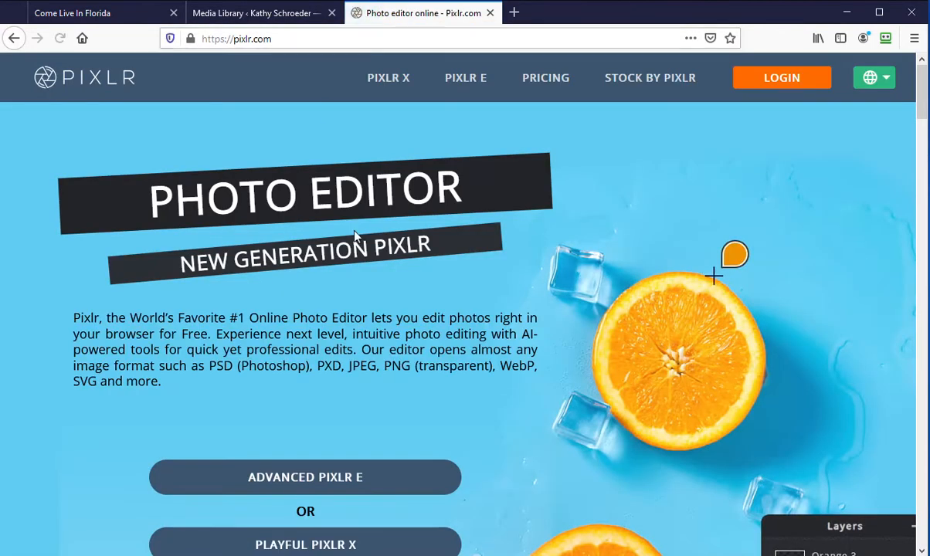
left_click(316, 544)
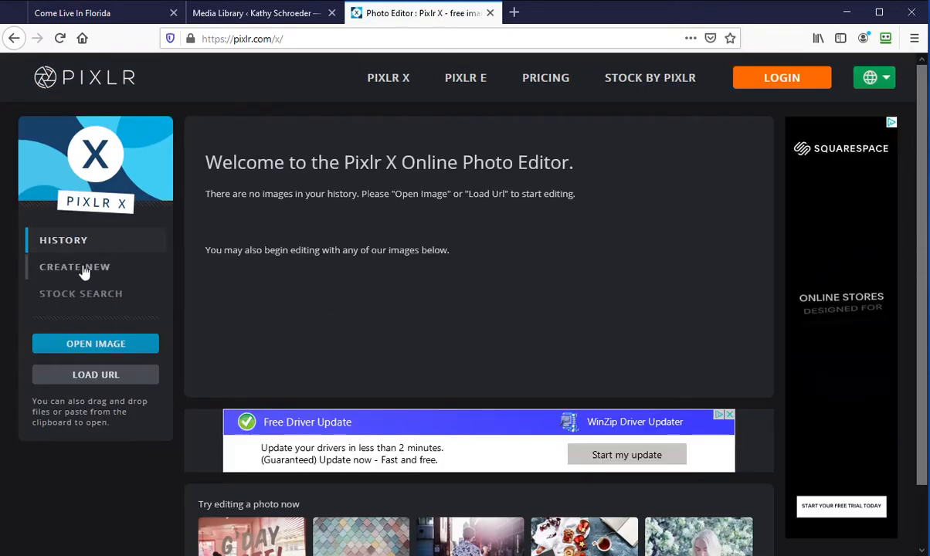
Create a new blank image 320 px wide and 165 px high, matching the Boca Raton image's dimensions
left_click(85, 268)
left_click(686, 209)
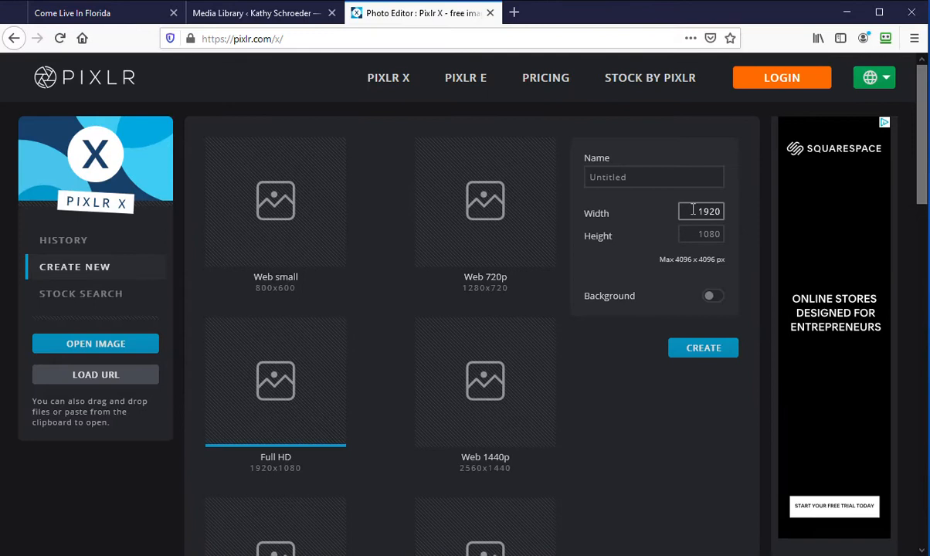
double_click(722, 220)
type("320")
left_click(258, 13)
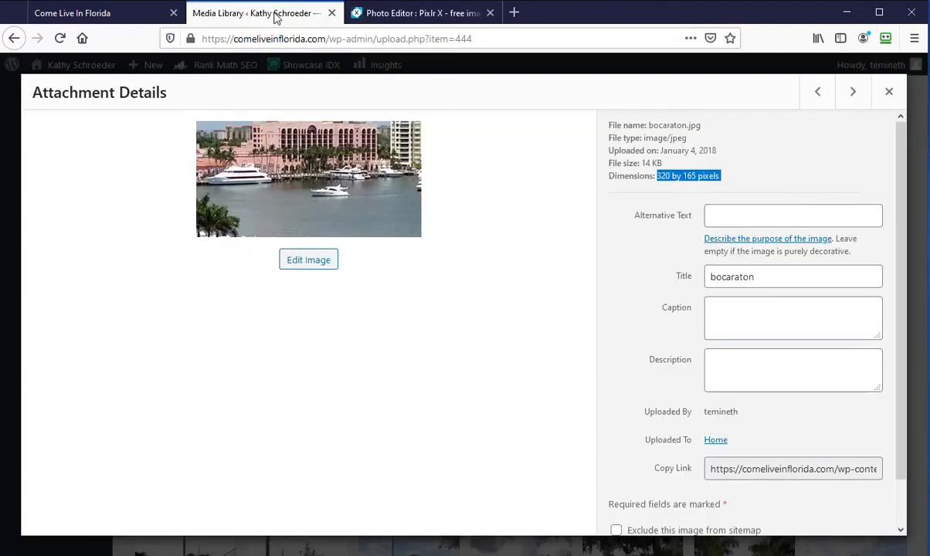
left_click(418, 13)
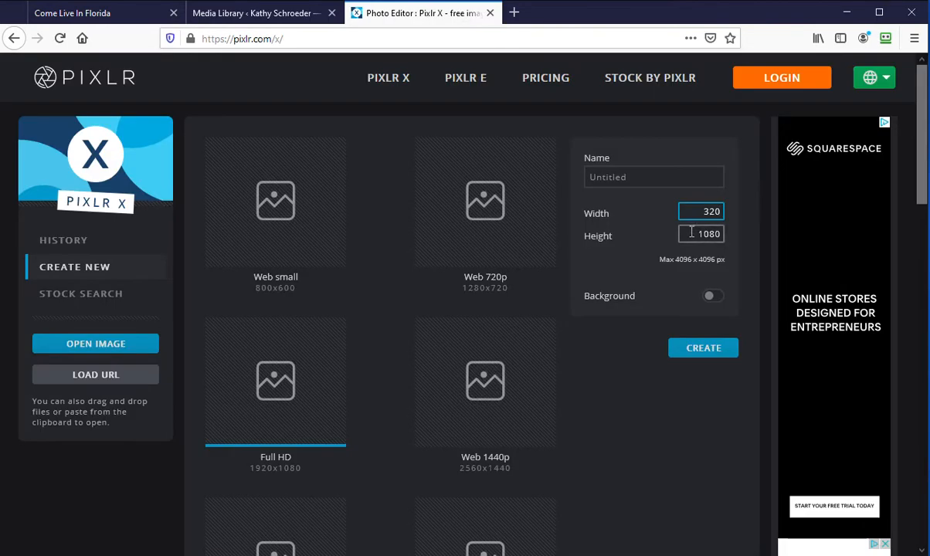
key("Tab")
type("165")
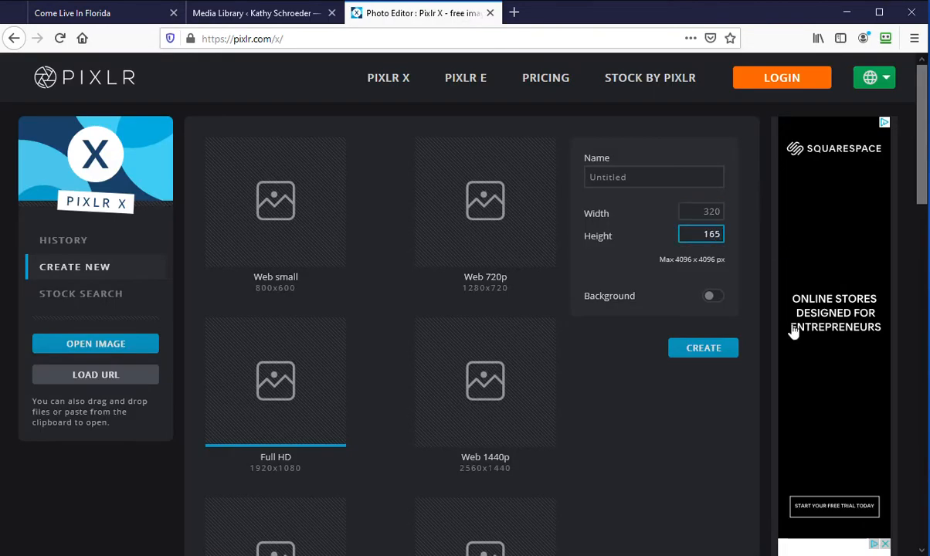
left_click(699, 351)
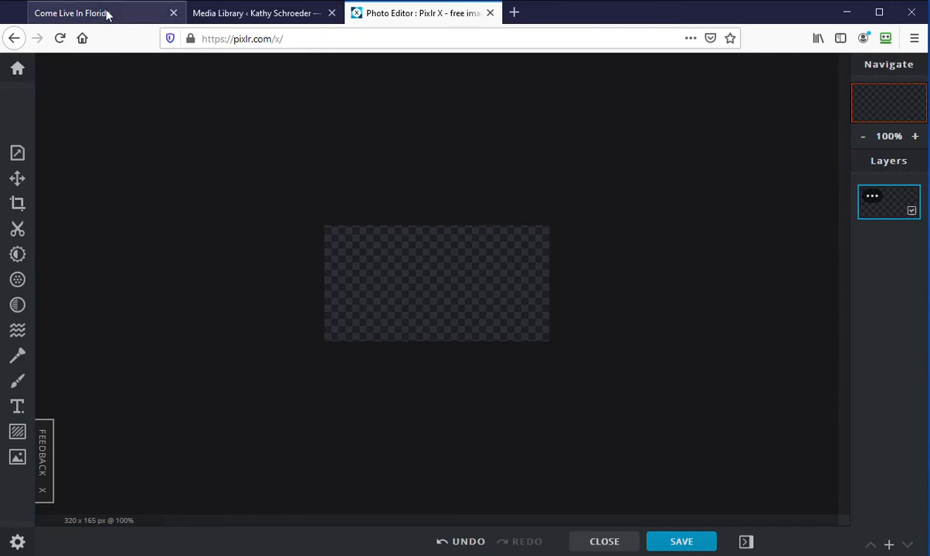
Recheck the Boca Raton image's pixel dimensions in the media library against the blank Pixlr canvas
left_click(238, 13)
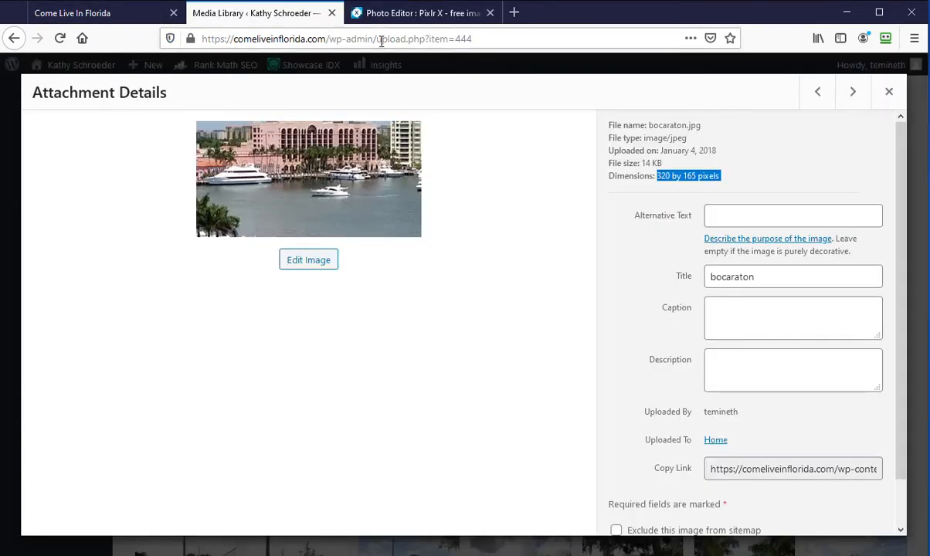
left_click(386, 14)
left_click(275, 16)
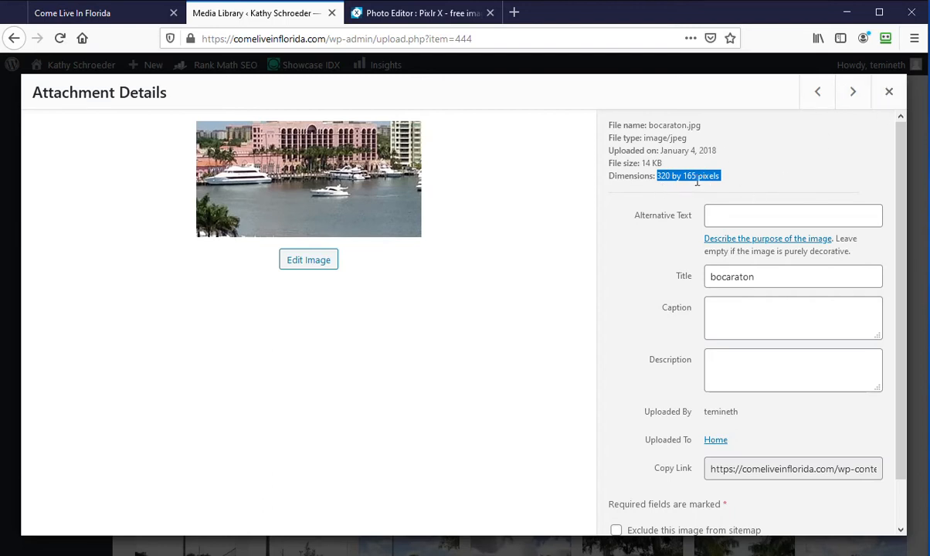
Find the newest Parkland golf course image in the media library and check its pixel dimensions in the attachment details
left_click(889, 92)
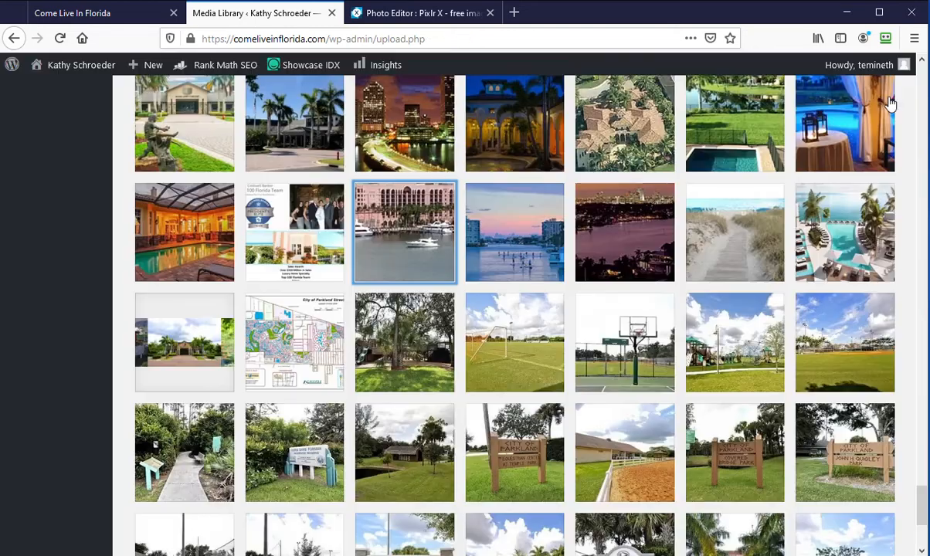
scroll(497, 321, "up", 15)
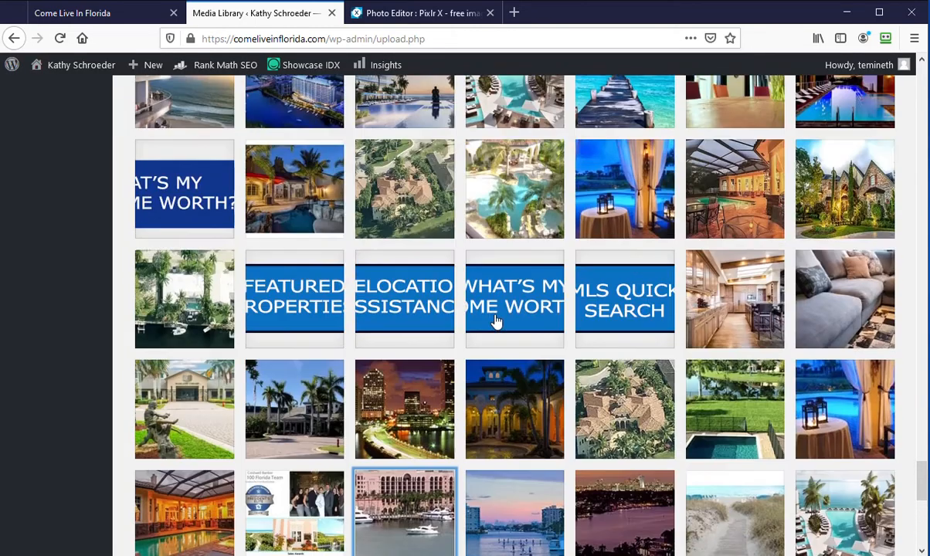
scroll(497, 321, "up", 15)
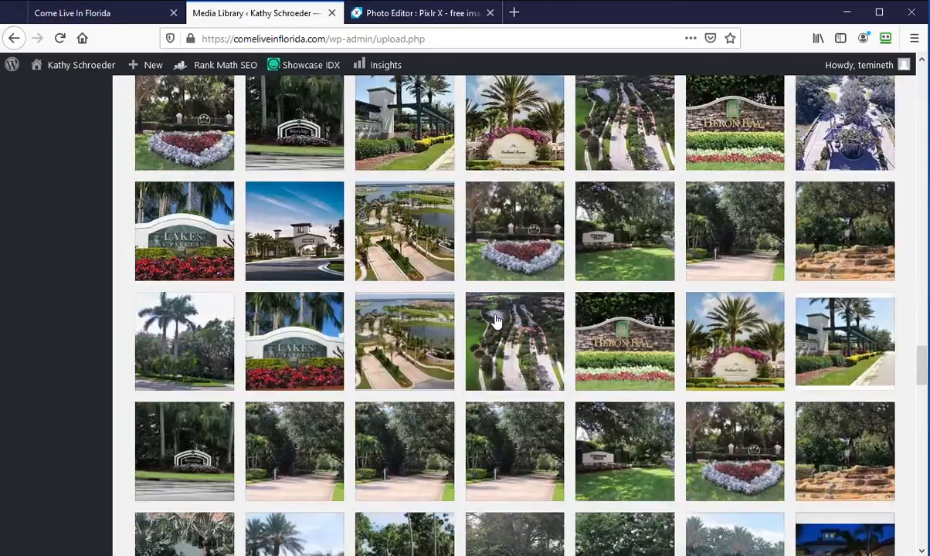
scroll(497, 321, "up", 15)
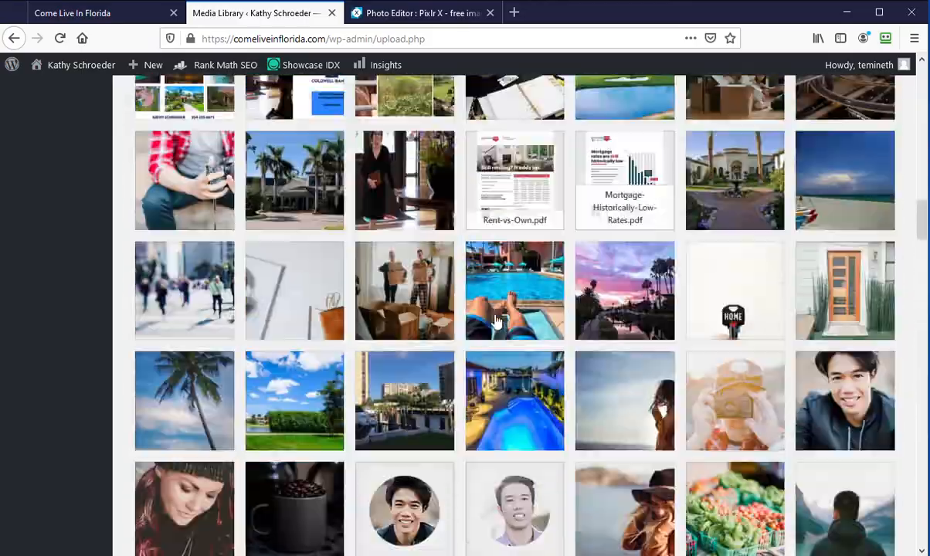
scroll(496, 321, "up", 10)
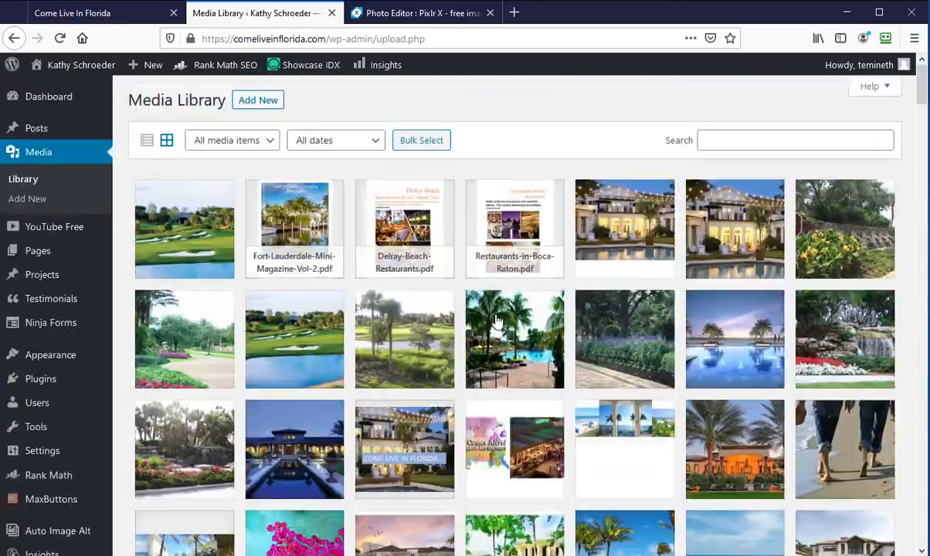
left_click(172, 218)
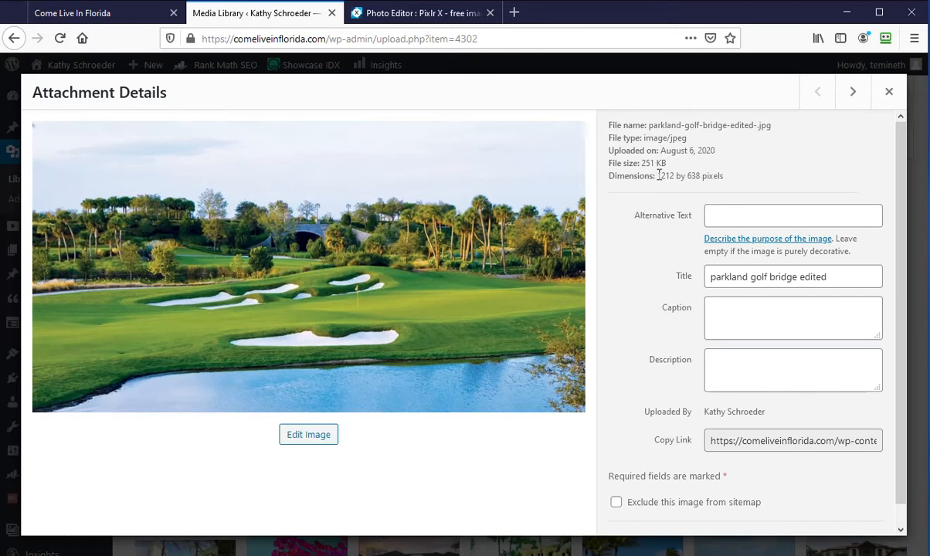
left_click_drag(658, 175, 707, 173)
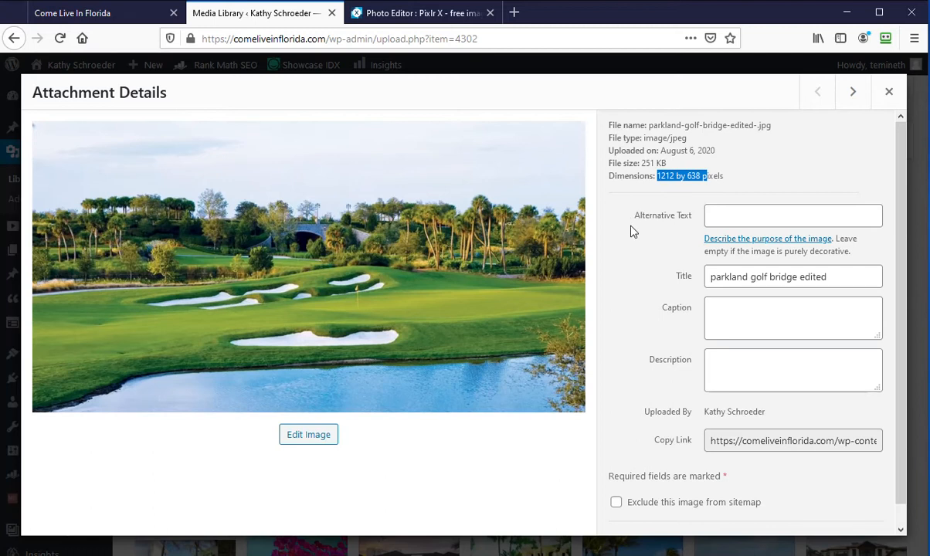
Copy the Parkland golf image's file link and open the full-size image in a new browser tab
left_click(775, 440)
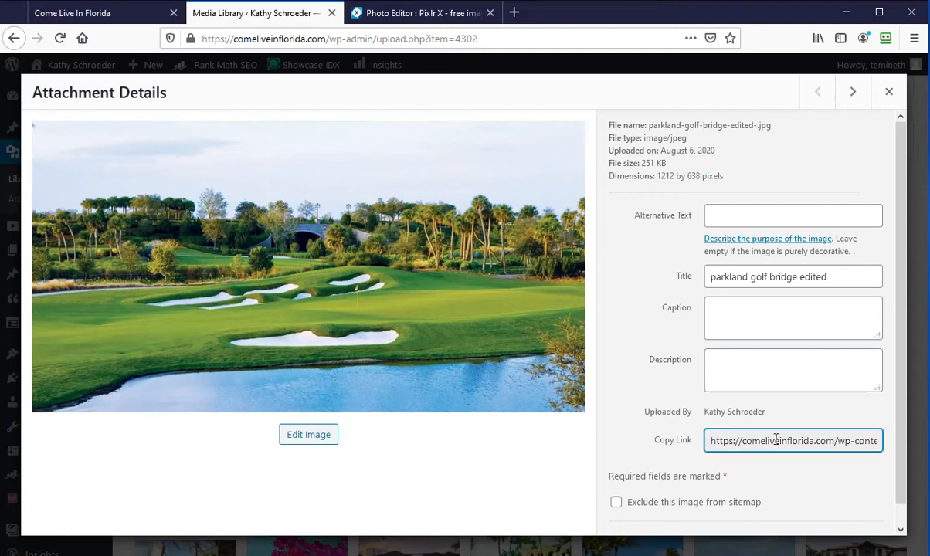
triple_click(718, 441)
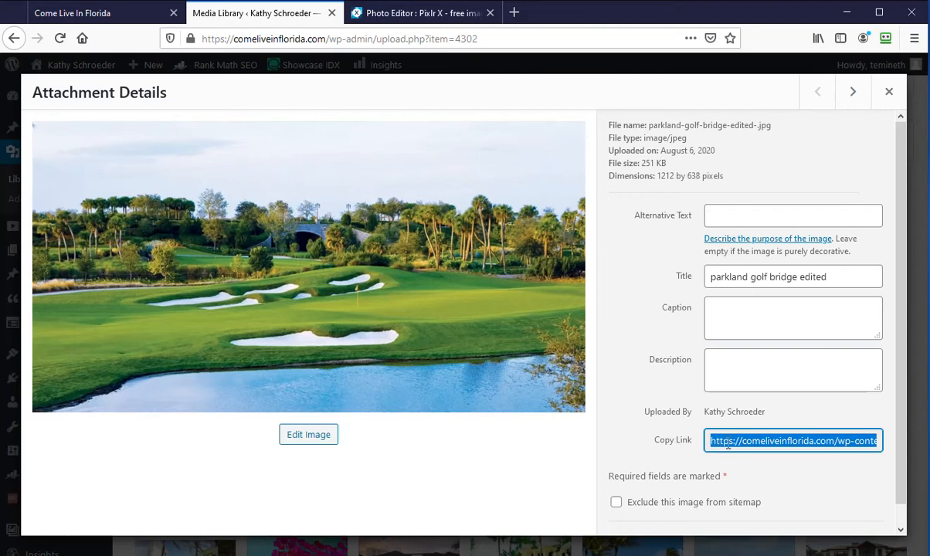
left_click(514, 12)
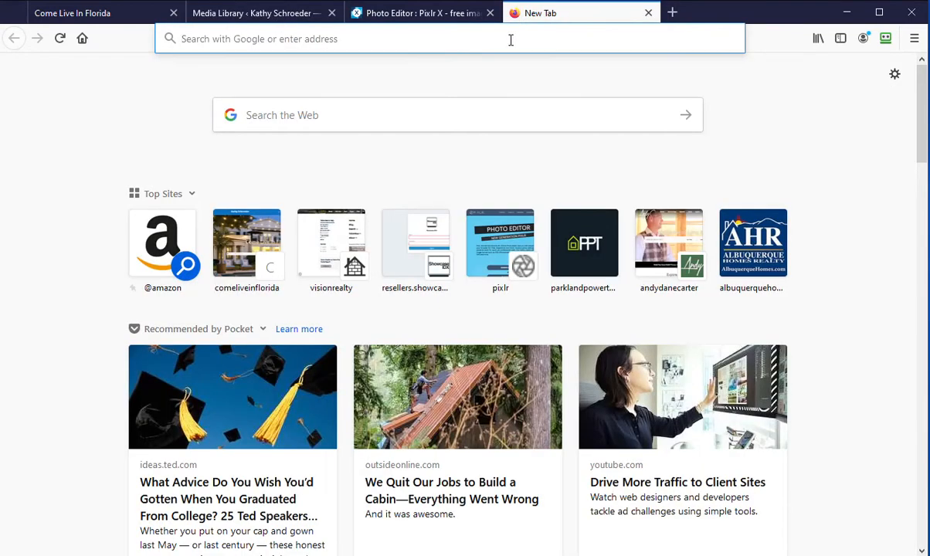
type("https://comeliveinflorida.com/wp-content/uploads/2020/08/parkland-golf-bridge-edited-.jpg")
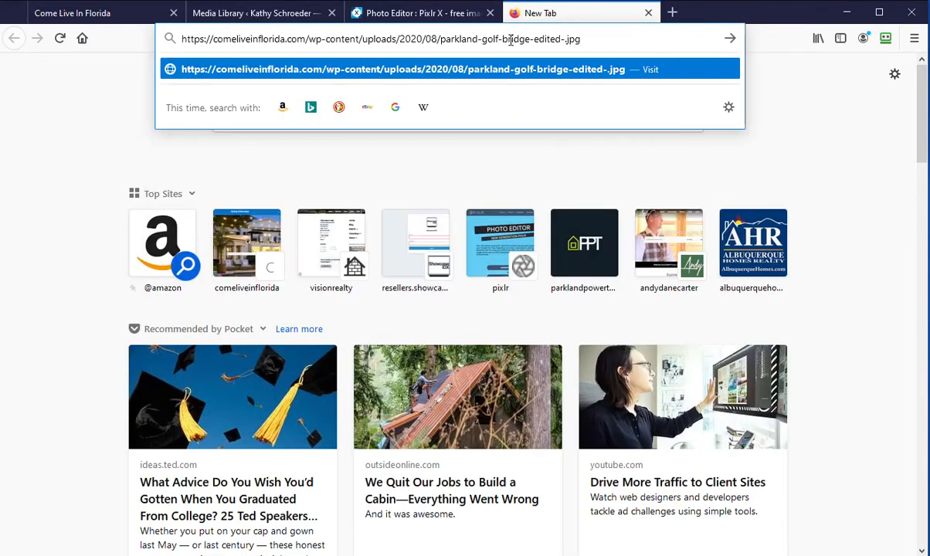
key("Return")
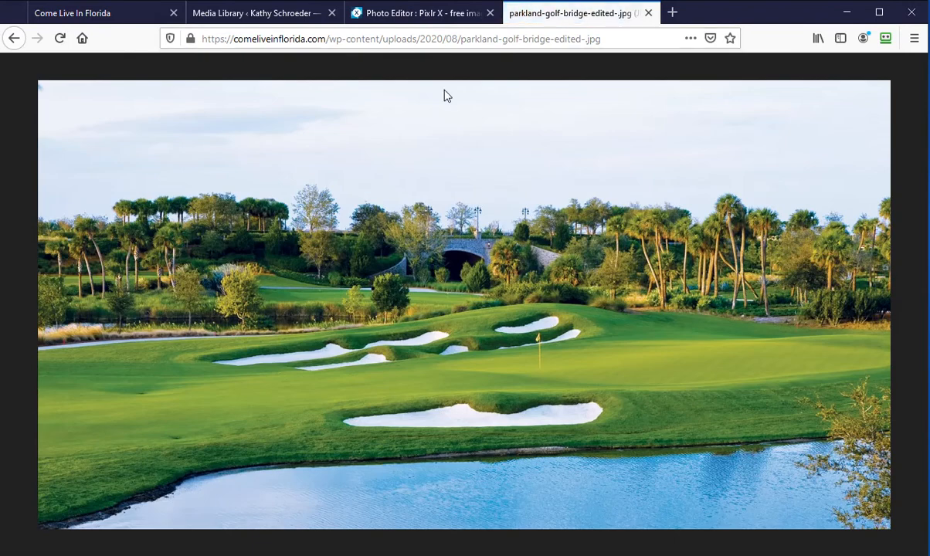
Save the full-size image to the Downloads folder as parkland-golf-bridge-edited-.jpg
right_click(417, 245)
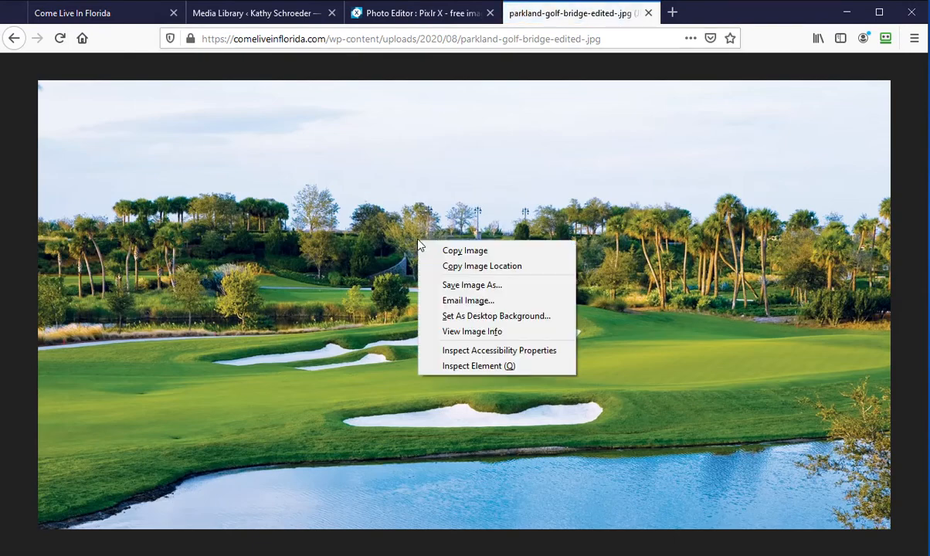
left_click(468, 286)
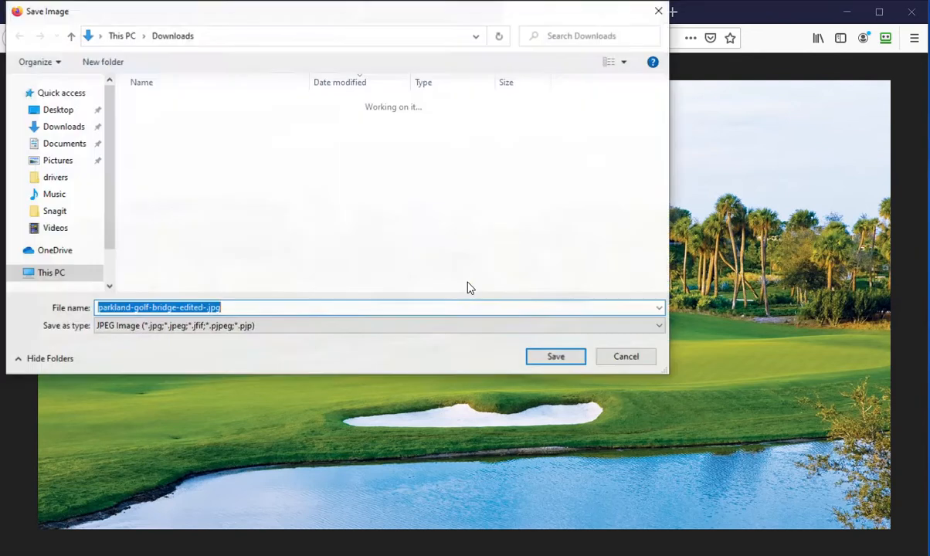
left_click(545, 363)
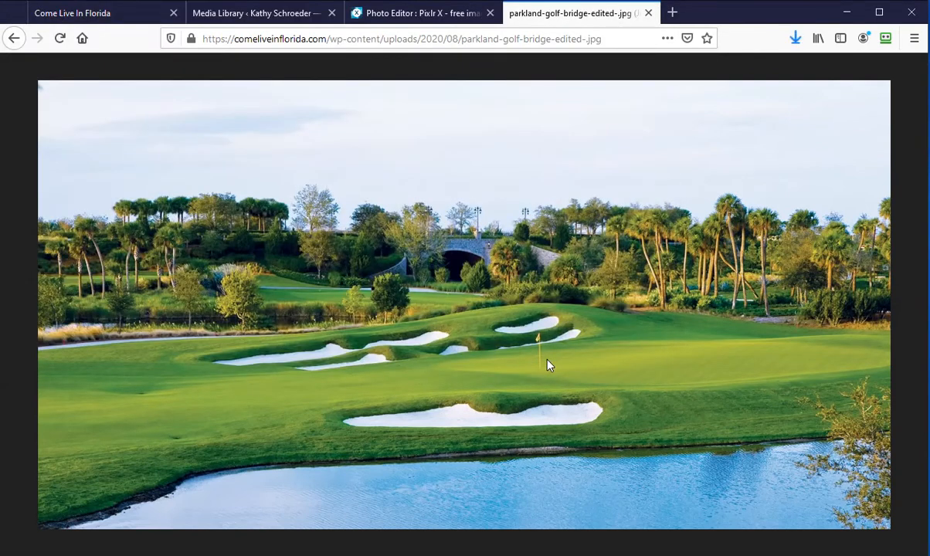
Switch to Pixlr X and add parkland-golf-bridge-edited-.jpg from Downloads as a new image layer
left_click(433, 15)
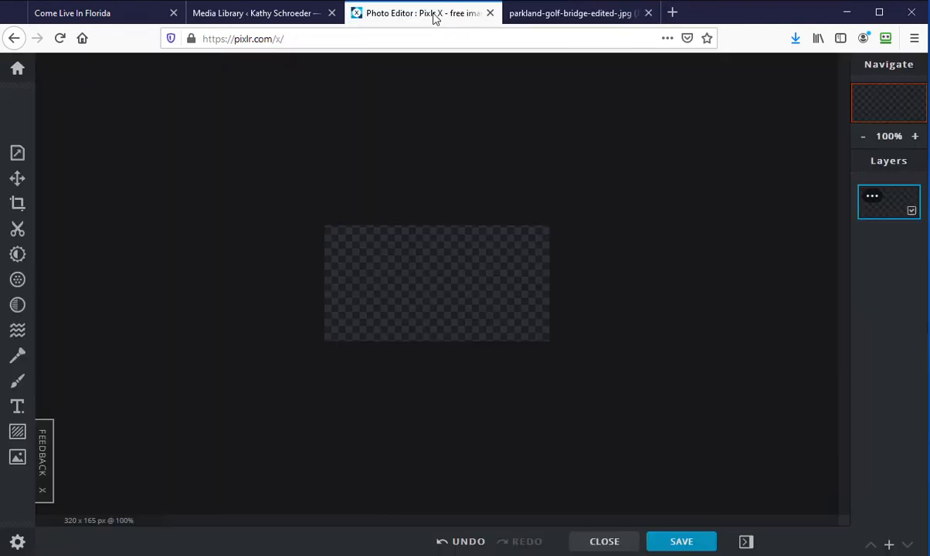
left_click(889, 545)
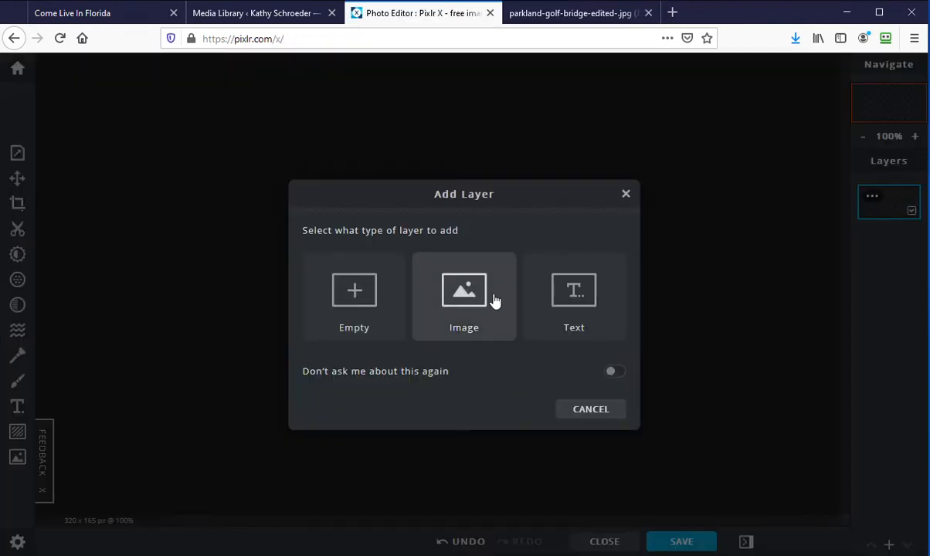
left_click(454, 342)
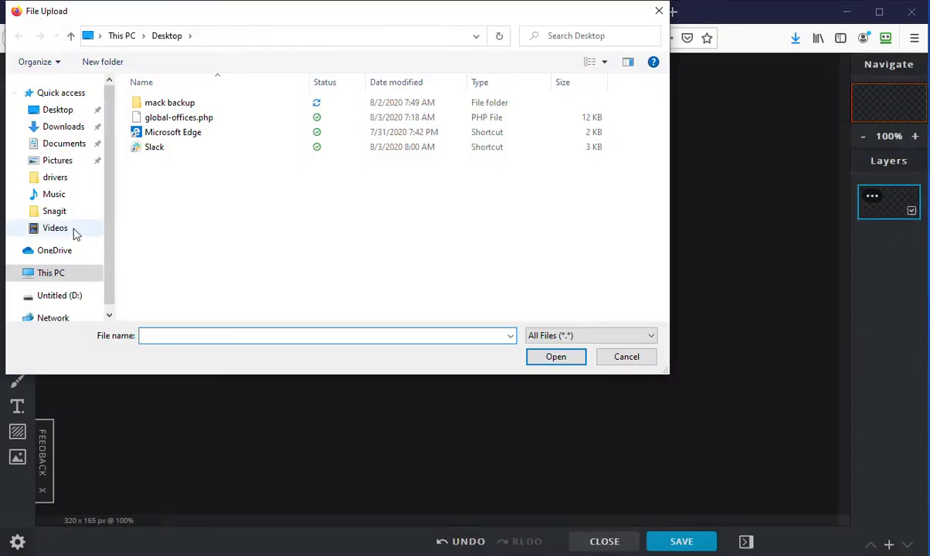
left_click(66, 127)
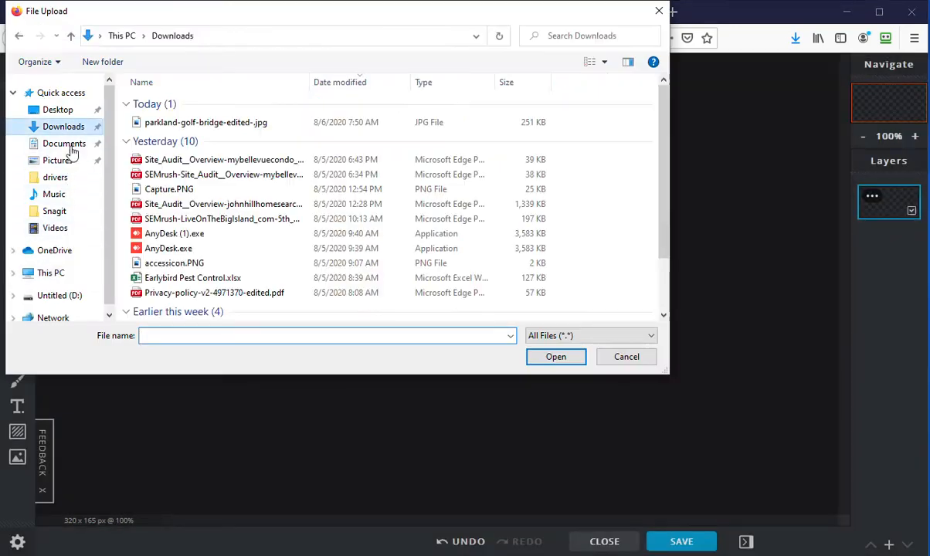
left_click(207, 123)
left_click(555, 356)
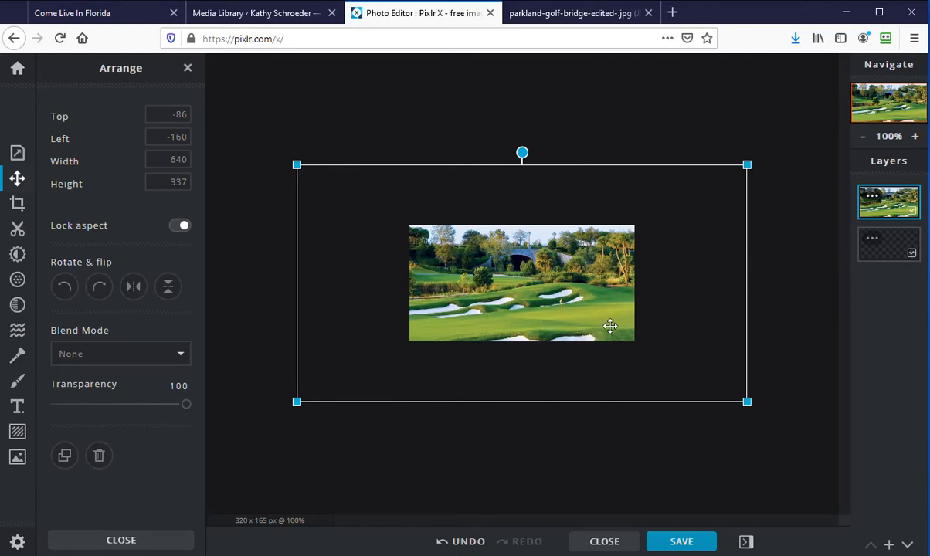
Scale the golf course layer down to about 328 × 173 px with locked aspect, slightly overlapping all canvas edges
scroll(604, 322, "up", 2)
scroll(604, 324, "down", 4)
scroll(603, 332, "up", 2)
scroll(603, 333, "down", 1)
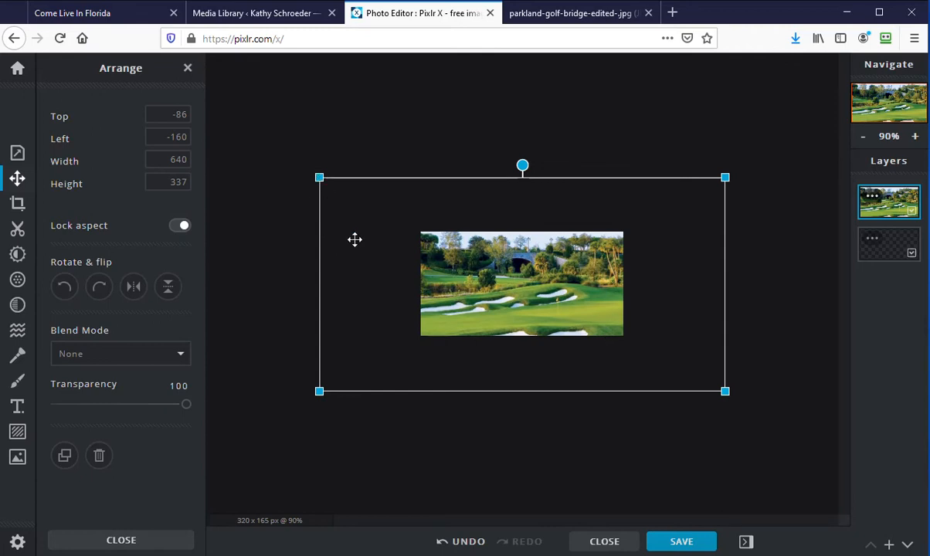
left_click_drag(319, 177, 416, 209)
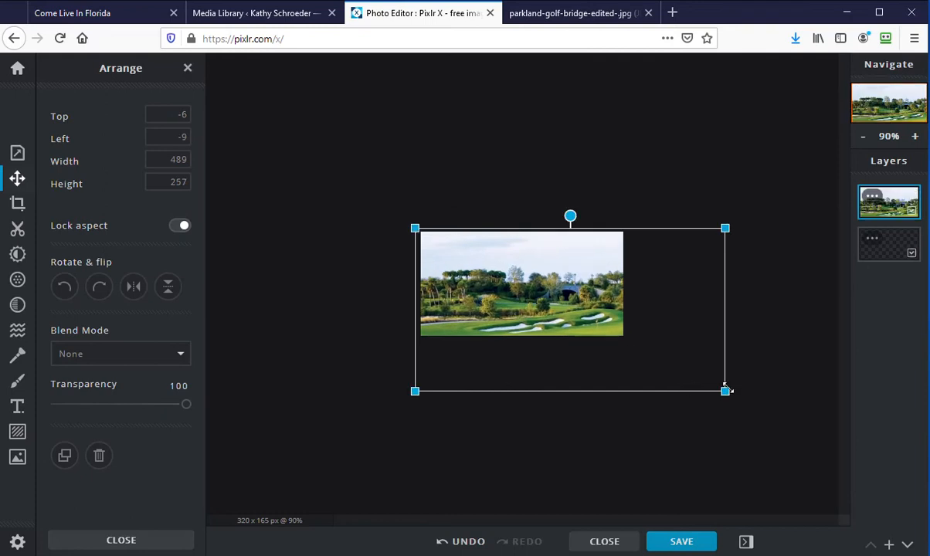
left_click_drag(726, 391, 628, 337)
left_click_drag(411, 222, 416, 224)
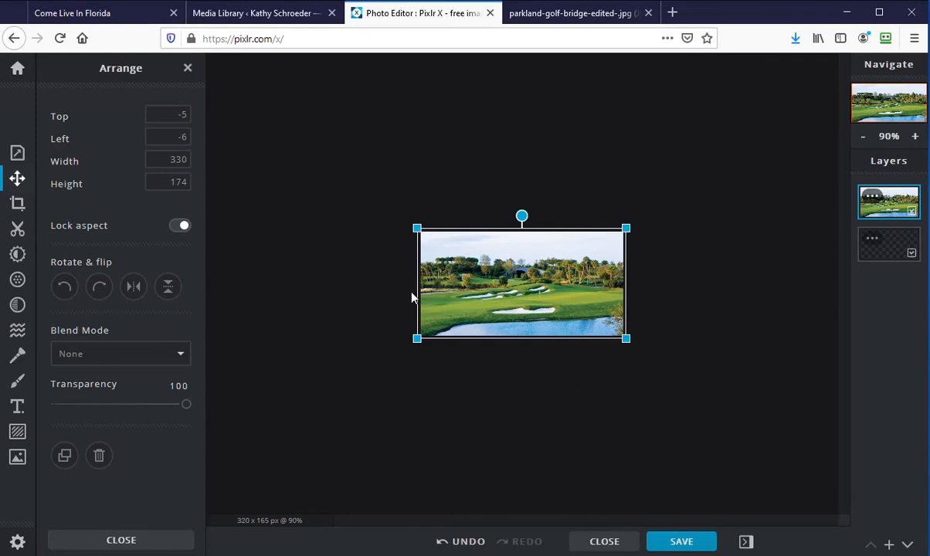
left_click_drag(415, 225, 429, 228)
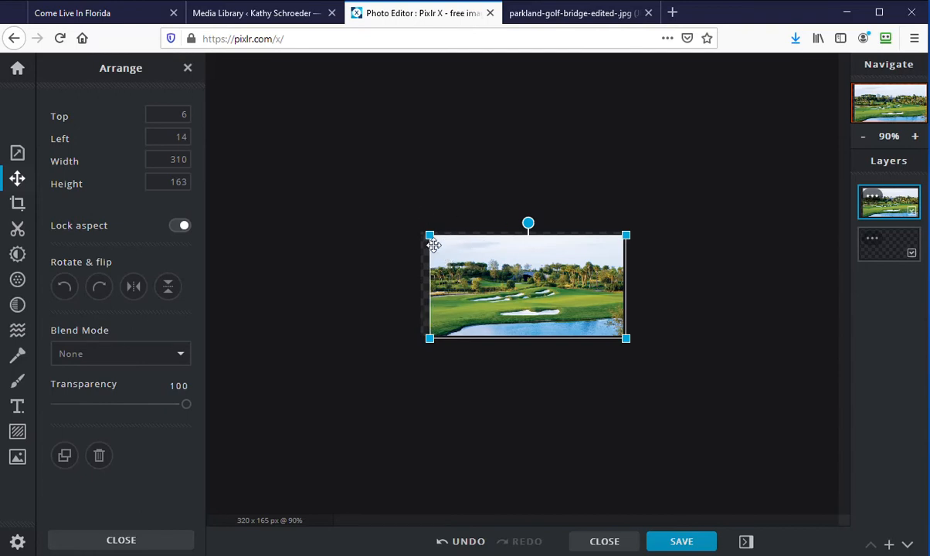
left_click_drag(429, 235, 418, 230)
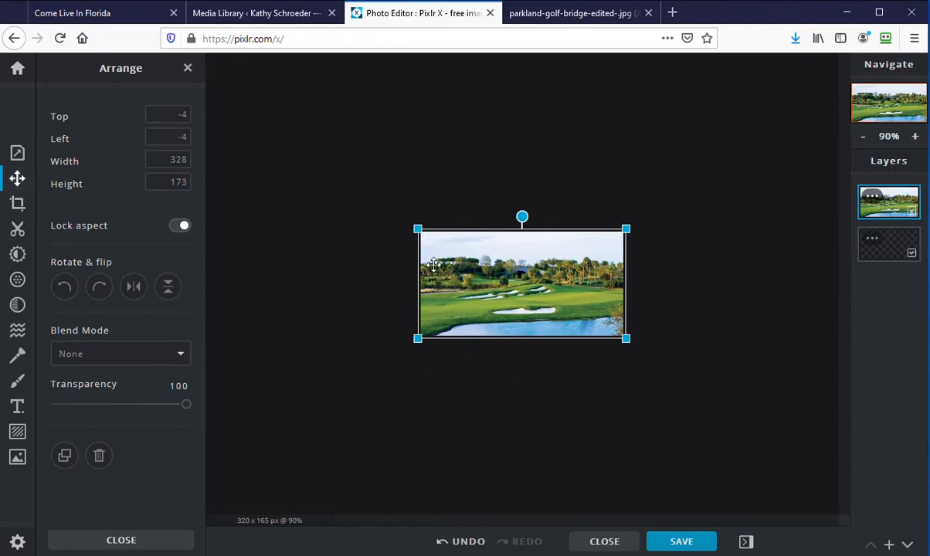
Set up the image export as a JPG named parklandhpimage with medium quality
left_click(681, 542)
left_click(512, 207)
left_click_drag(506, 207, 334, 190)
type("parklandhpimage")
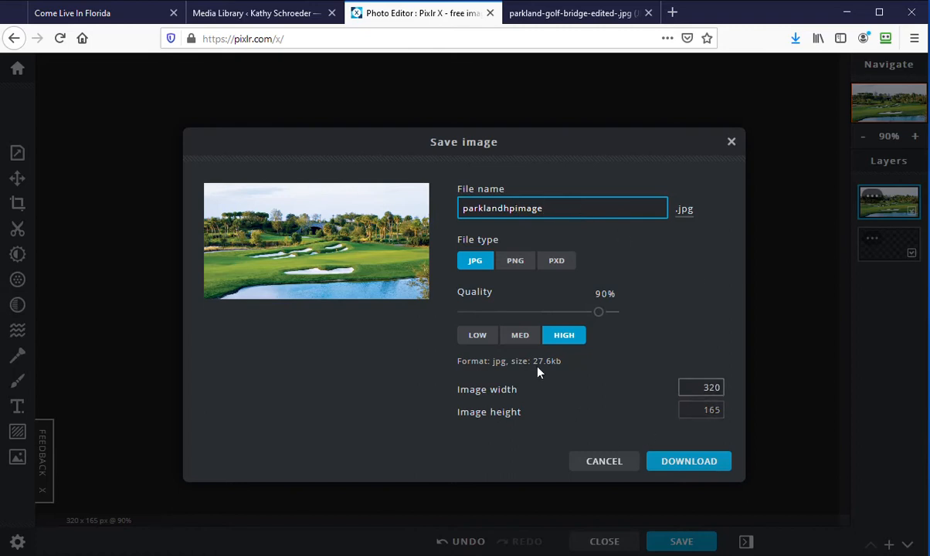
left_click(521, 339)
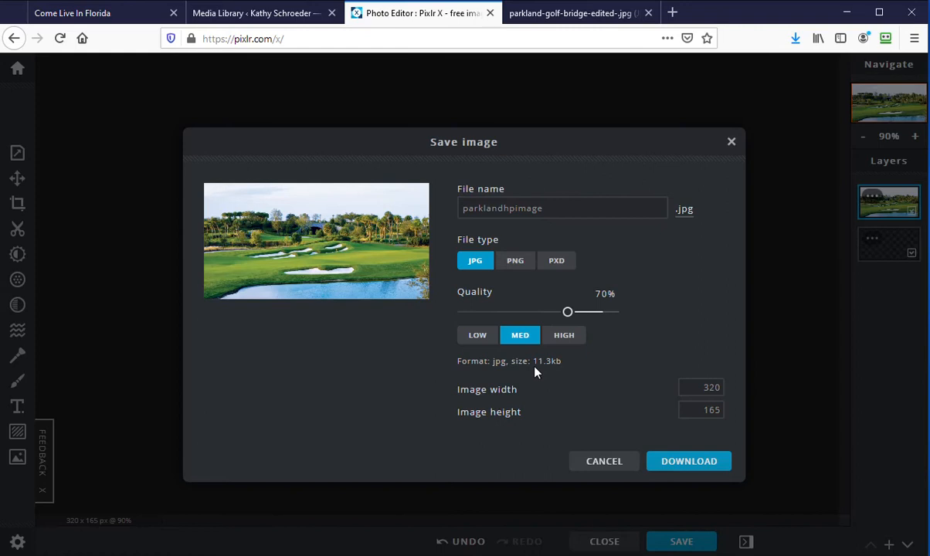
Compare the export's file size with the original Parkland image's size in the WordPress attachment details
left_click(262, 11)
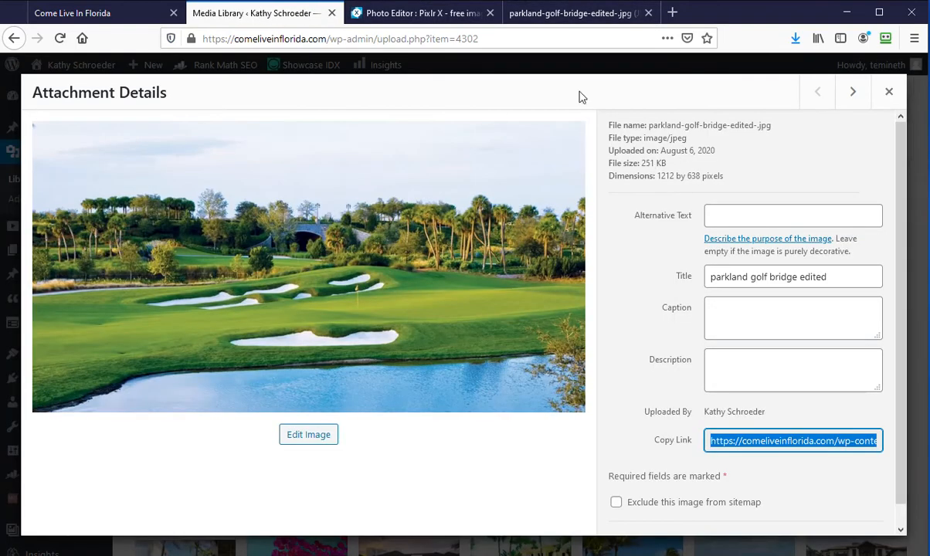
left_click(535, 14)
left_click(437, 21)
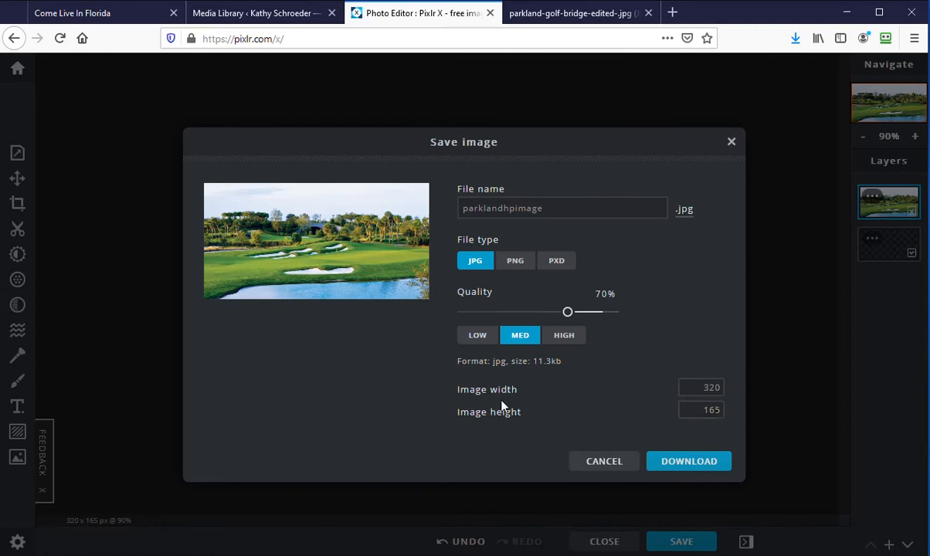
Download parklandhpimage.jpg, save the file to disk, and close the save dialog
left_click(696, 465)
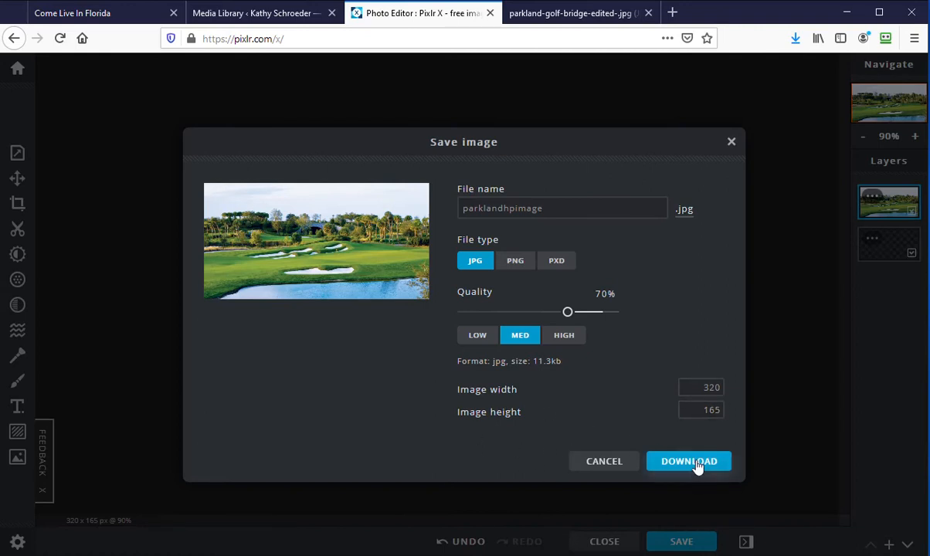
left_click(360, 314)
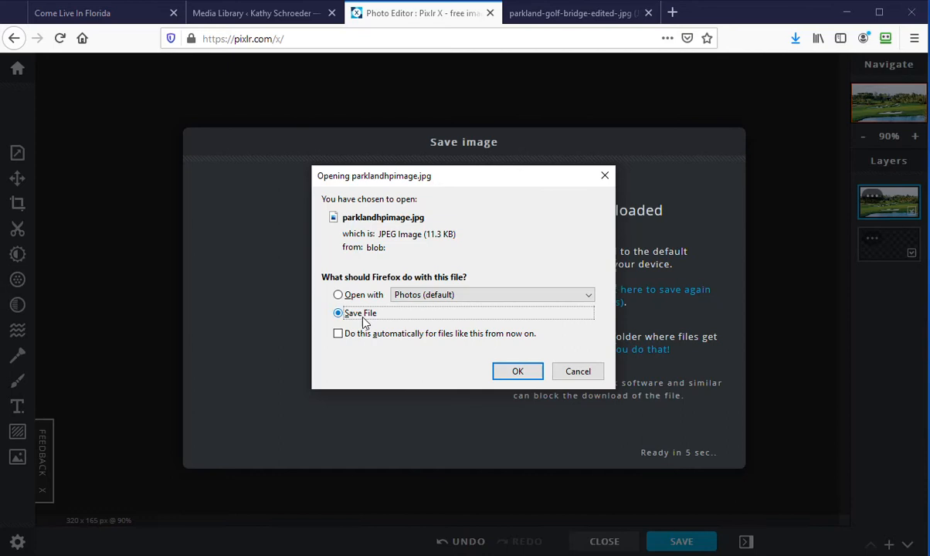
left_click(516, 372)
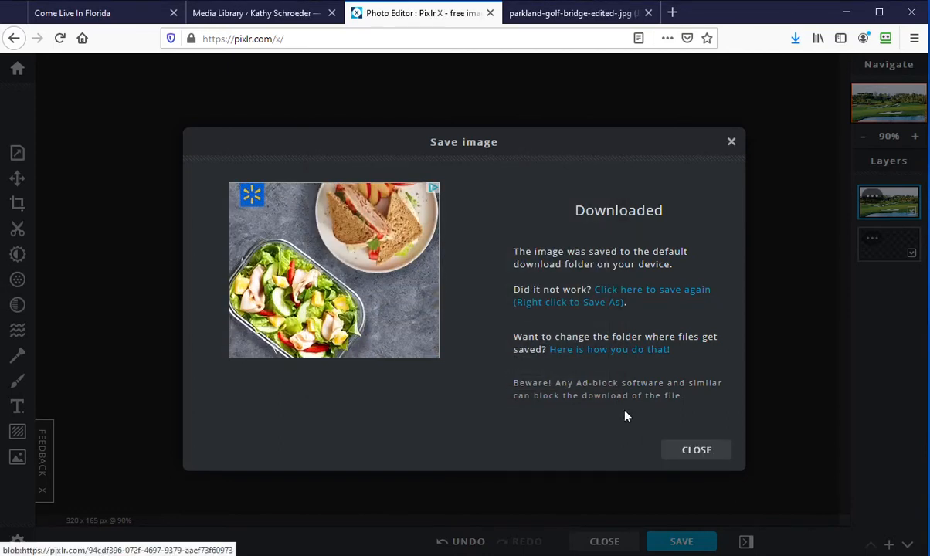
left_click(677, 454)
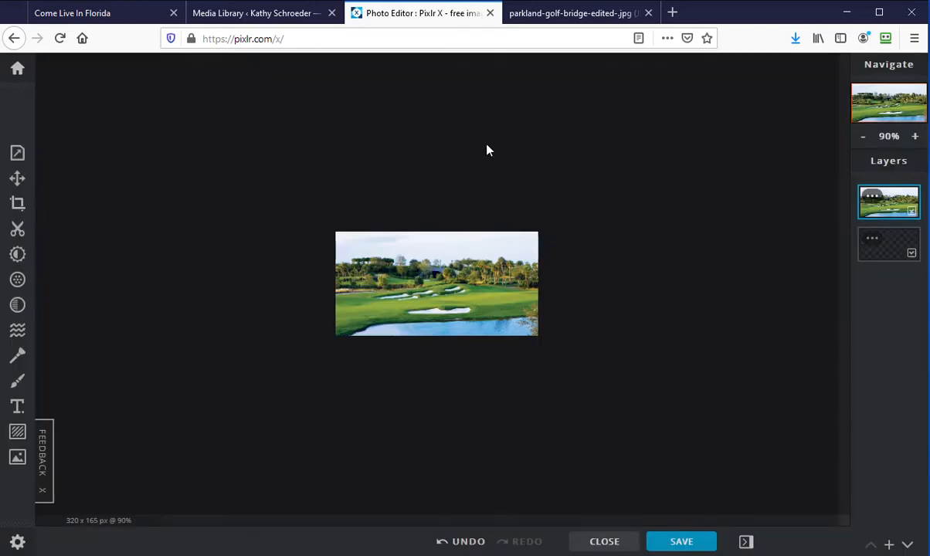
Switch to the Come Live In Florida home page, enable the Visual Builder and bring up the Get to Know the Cities section
left_click(145, 14)
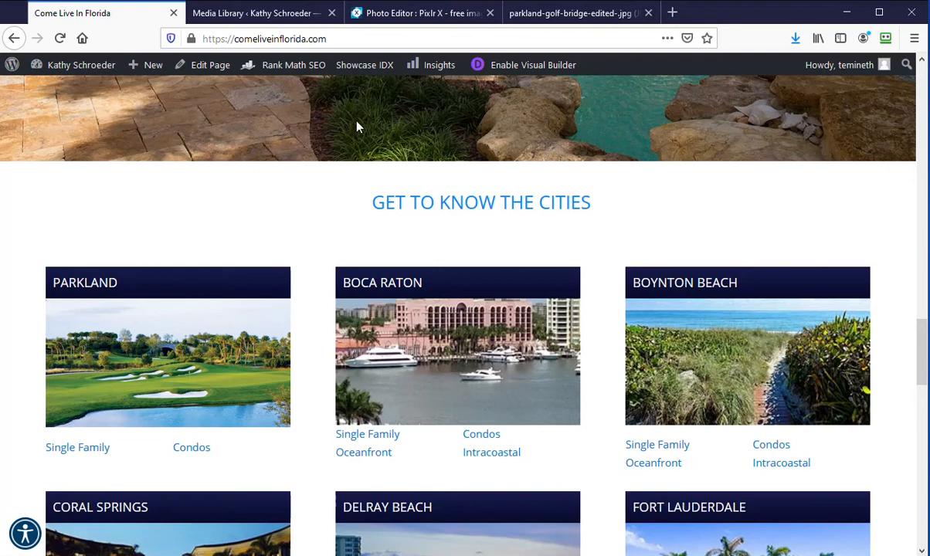
left_click(502, 68)
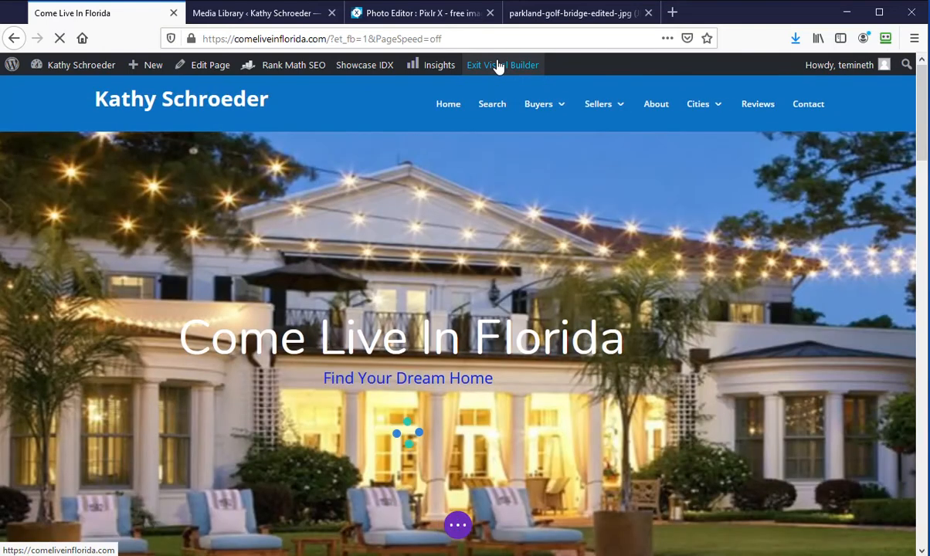
scroll(274, 255, "down", 10)
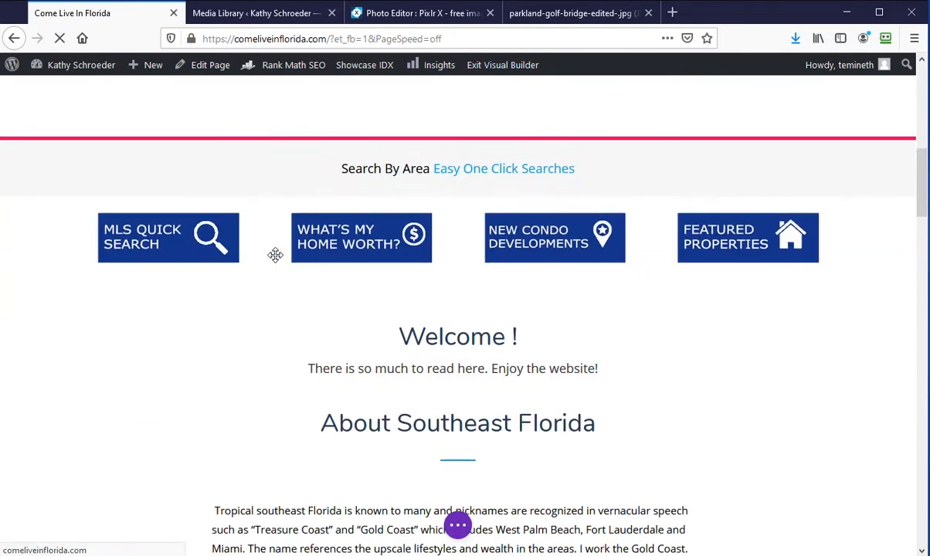
scroll(277, 253, "down", 15)
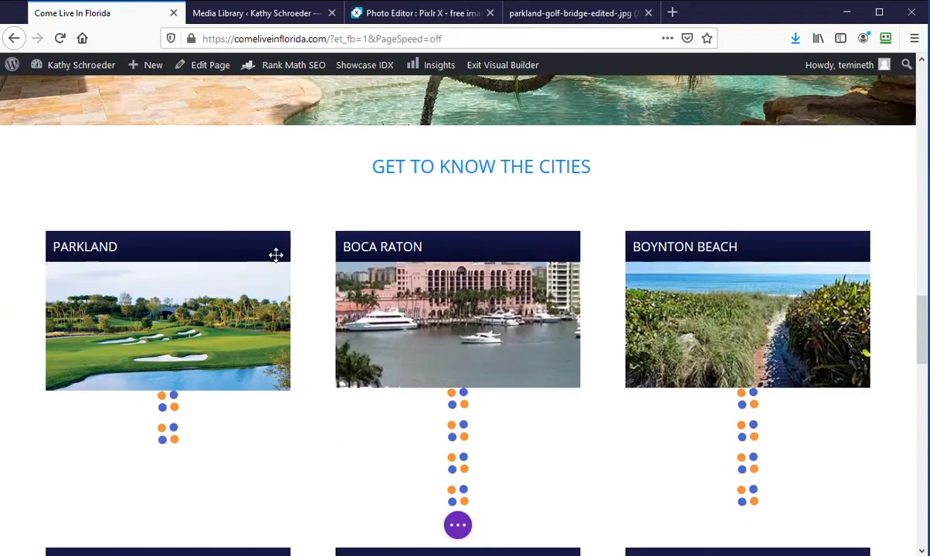
scroll(279, 238, "up", 2)
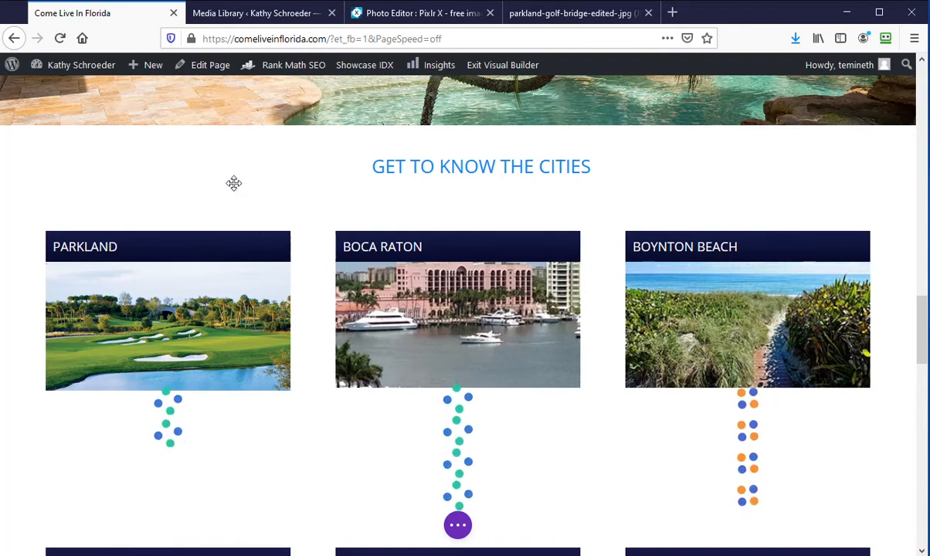
scroll(81, 230, "up", 3)
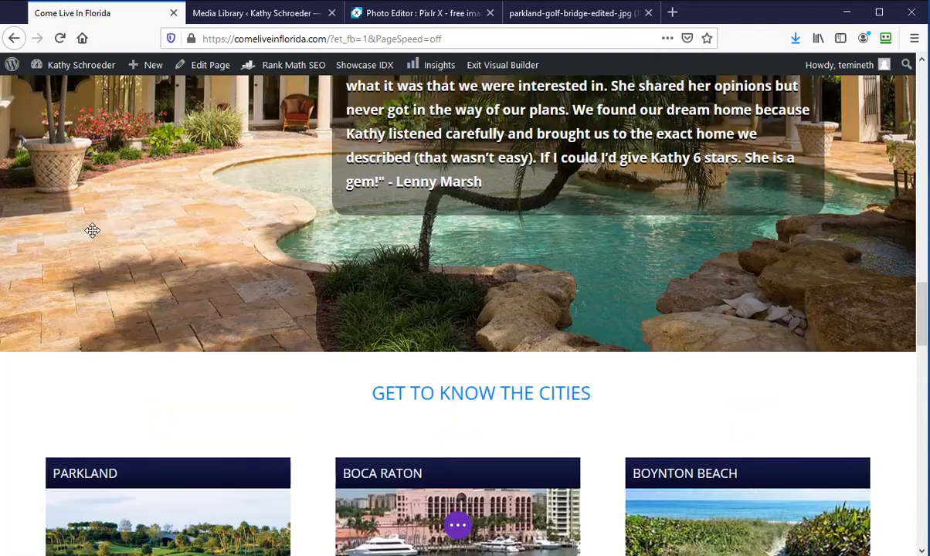
scroll(214, 319, "down", 4)
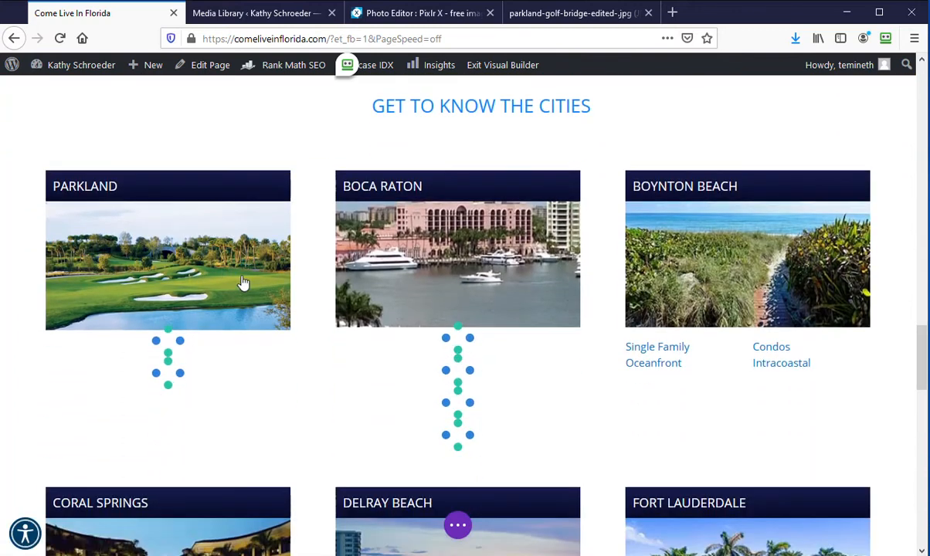
mouse_move(38, 156)
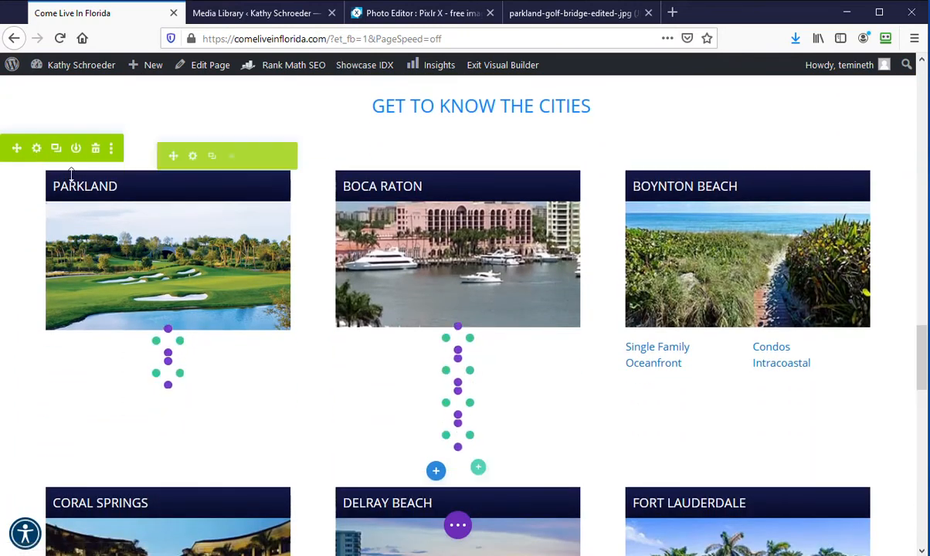
mouse_move(179, 104)
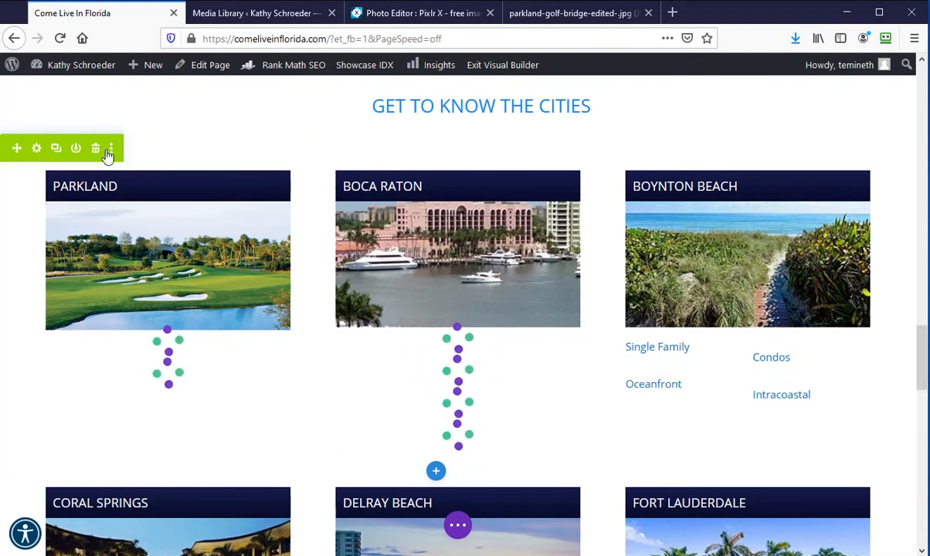
left_click(110, 147)
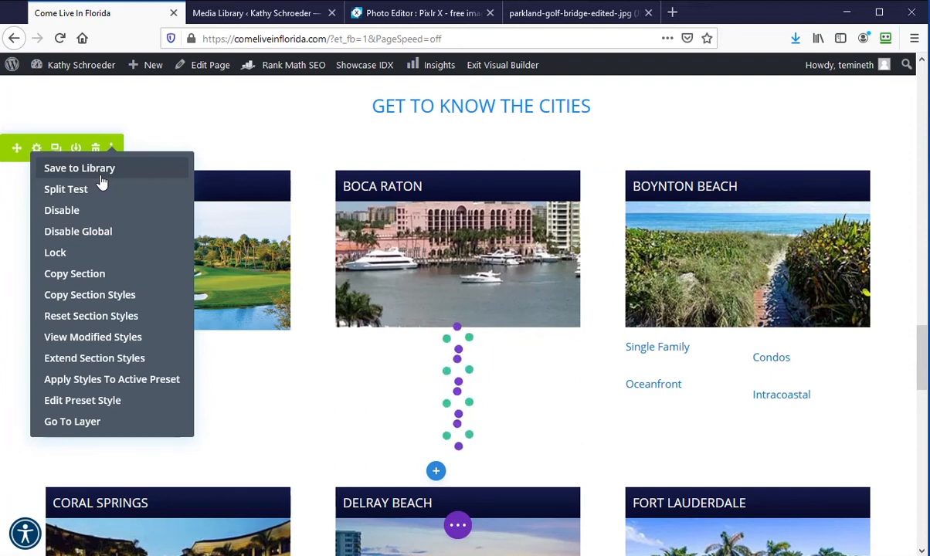
left_click(100, 171)
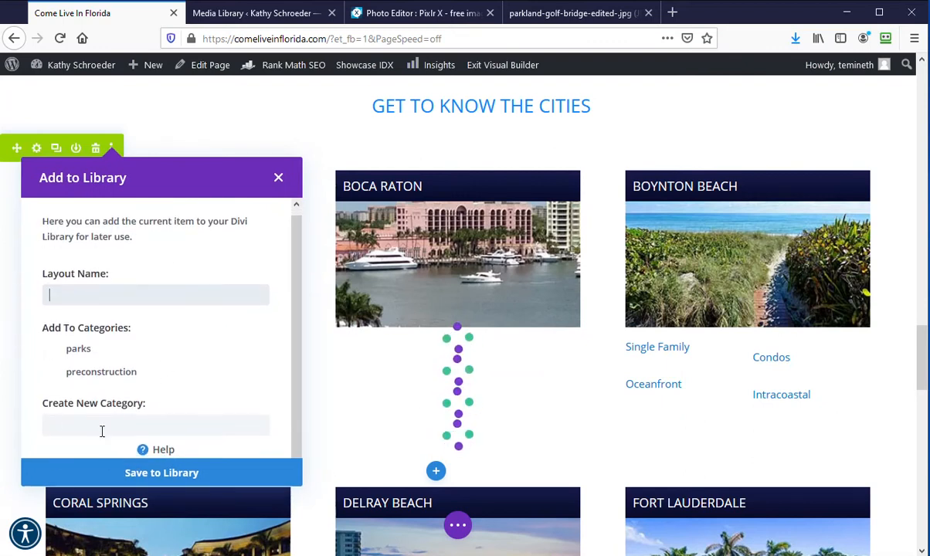
left_click(279, 178)
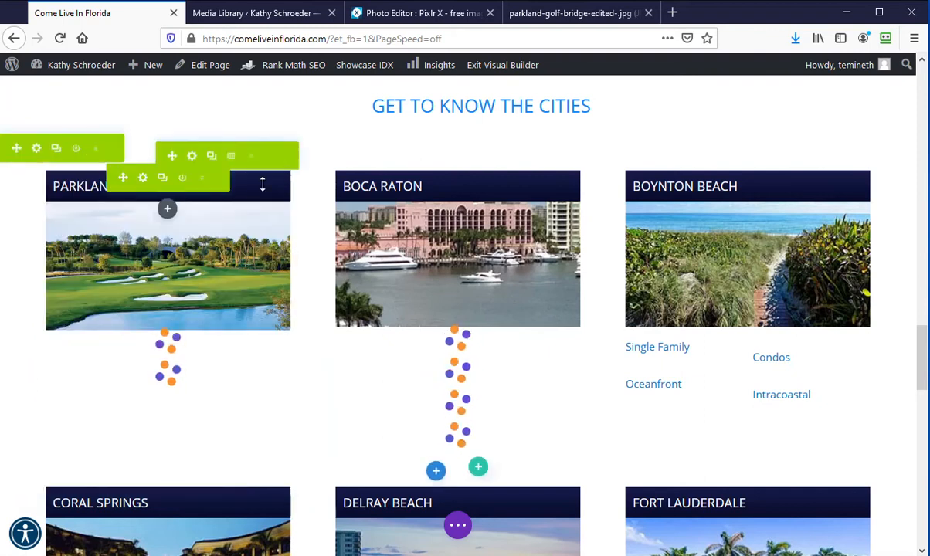
left_click(111, 147)
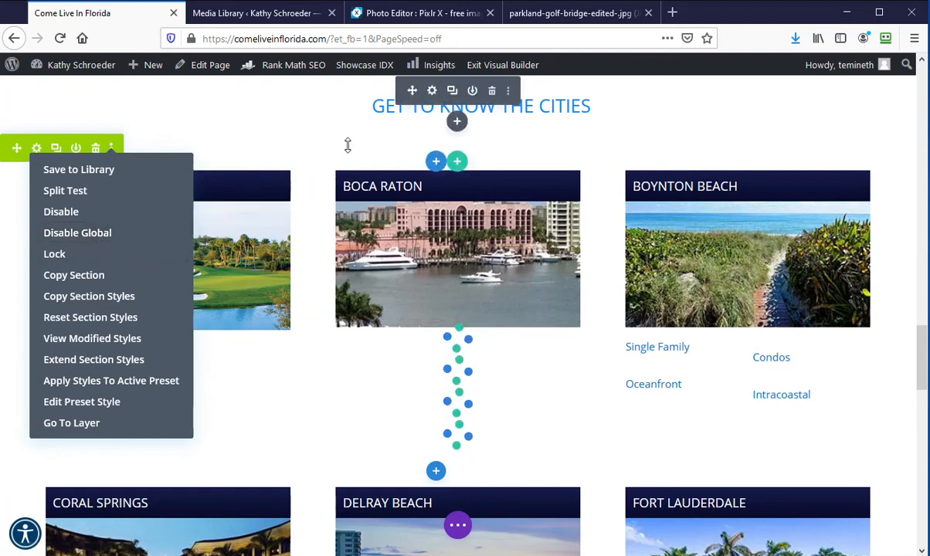
left_click(881, 133)
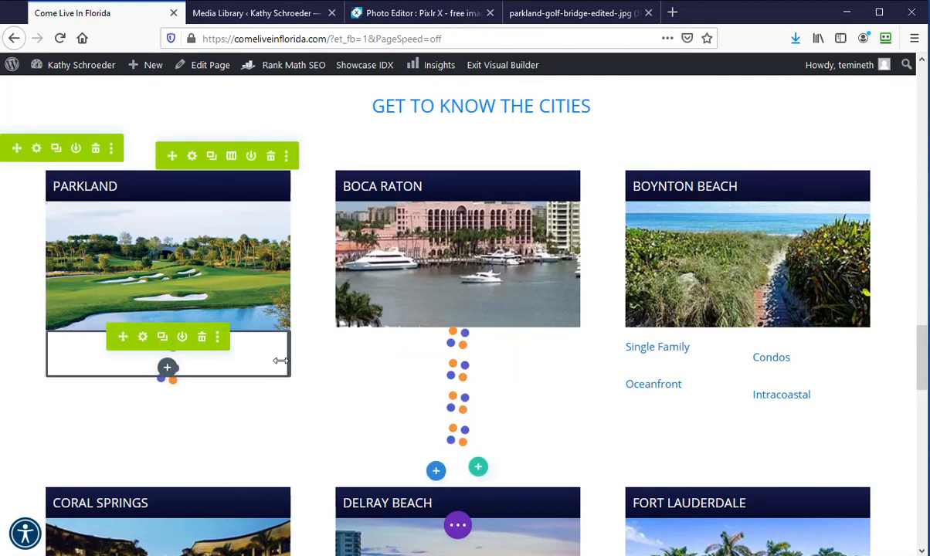
Remove the current picture from the Parkland image module and open the media library to choose a replacement
scroll(279, 361, "down", 6)
scroll(278, 368, "up", 5)
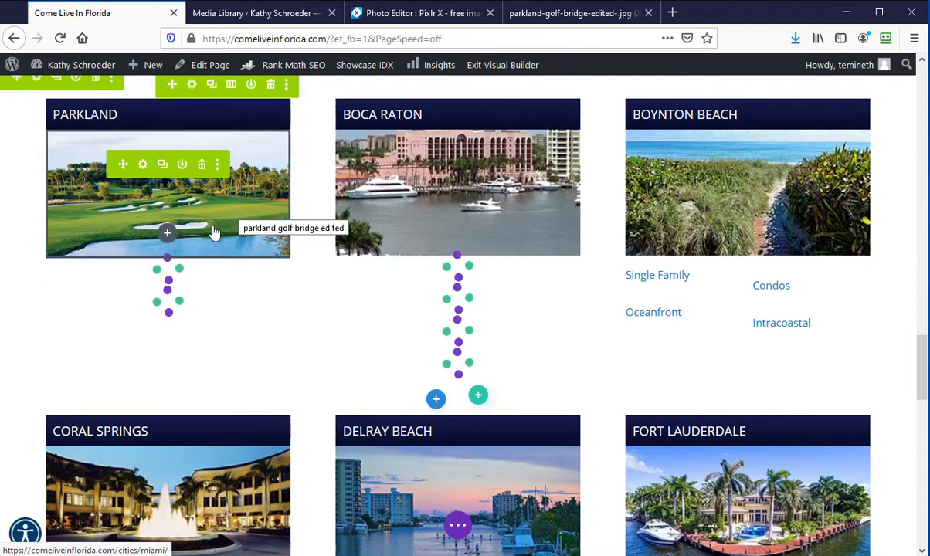
left_click(142, 166)
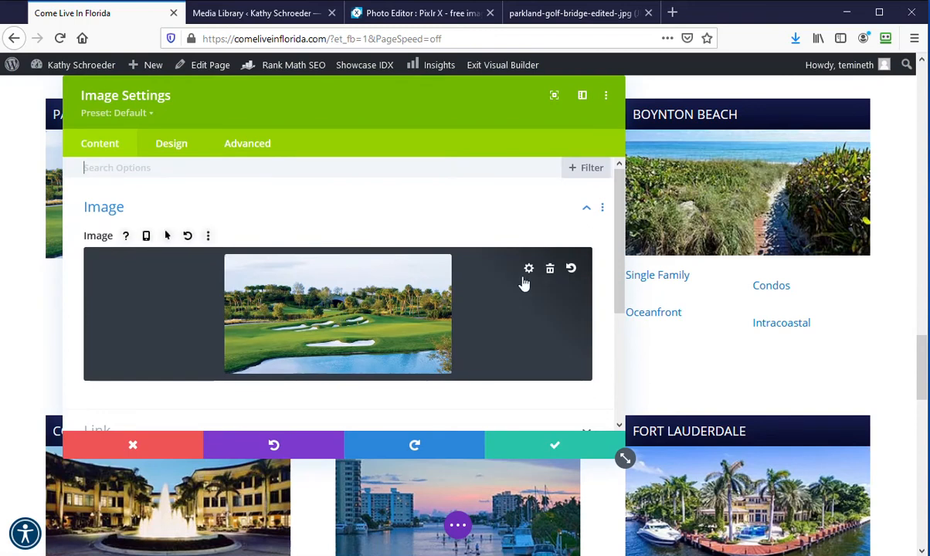
left_click(550, 271)
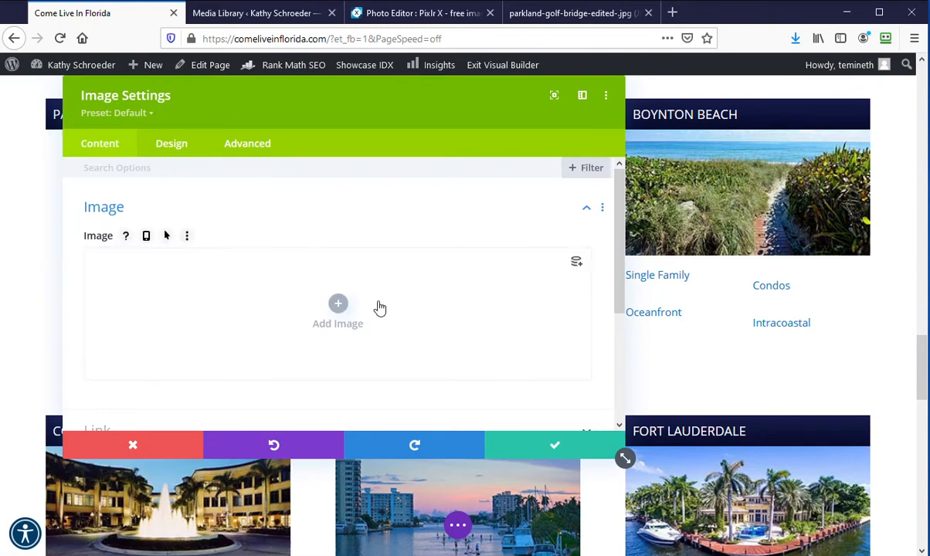
left_click(331, 305)
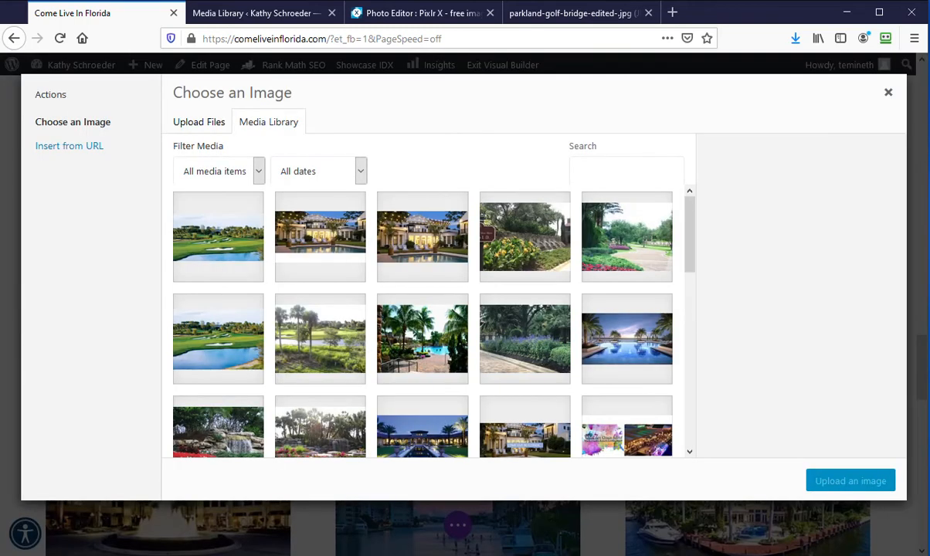
Upload parklandhpimage.jpg from the Downloads folder in File Explorer to the media library and clear the folder window out of the way
key("alt+Tab")
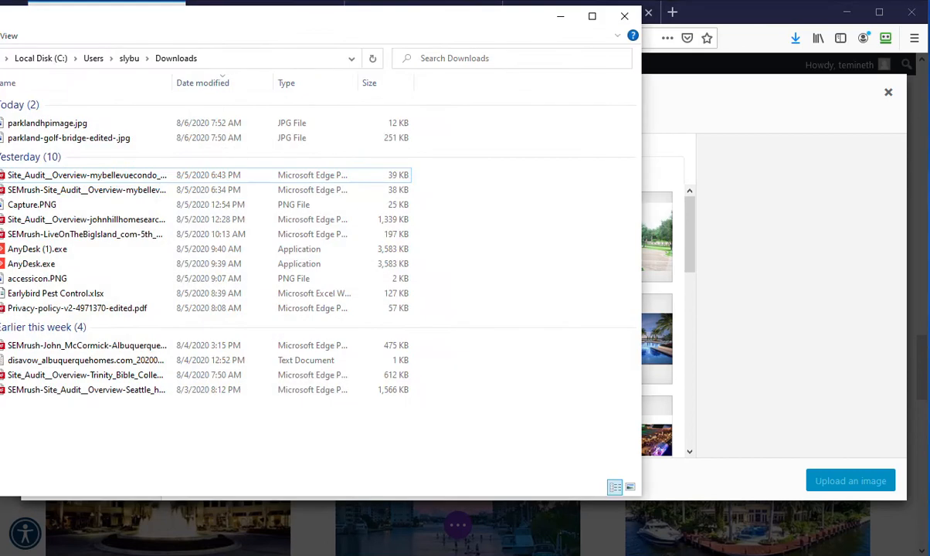
left_click_drag(155, 6, 343, 58)
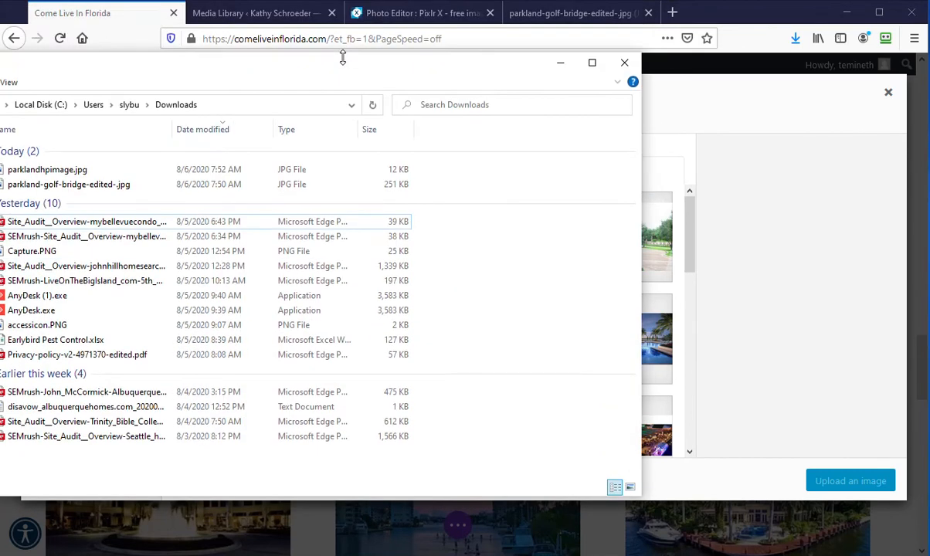
left_click_drag(162, 71, 742, 155)
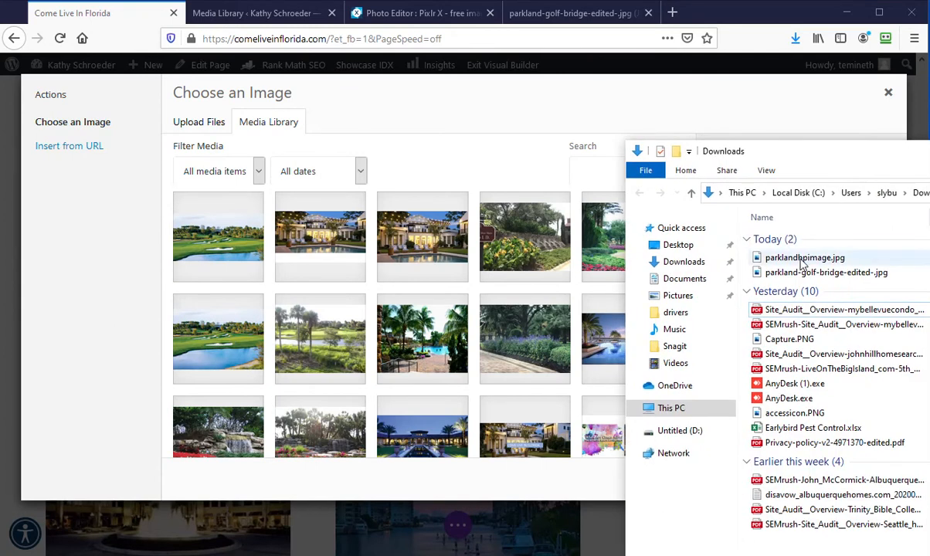
left_click(797, 260)
left_click_drag(797, 260, 260, 261)
left_click_drag(761, 151, 0, 85)
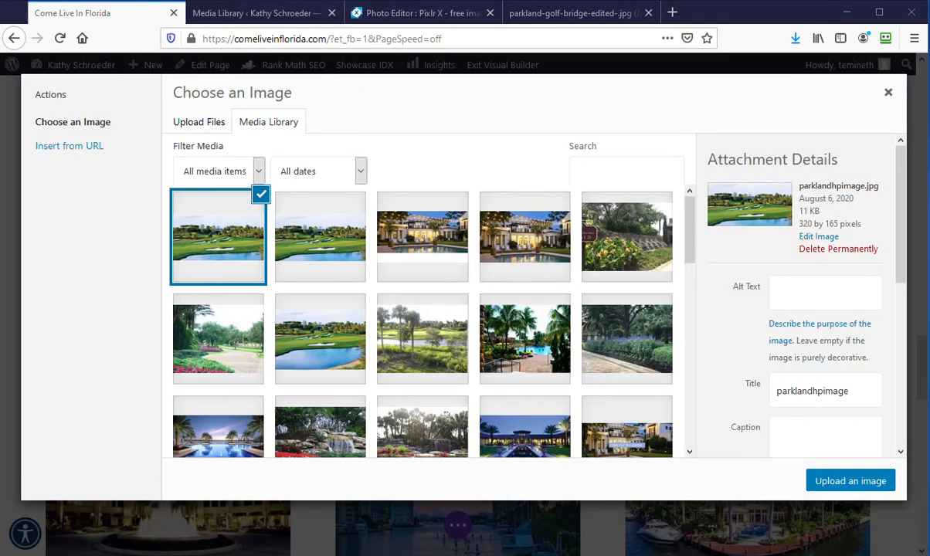
Compare the file size and pixel dimensions of parkland-golf-bridge-edited-.jpg and parklandhpimage.jpg in the attachment details
left_click(344, 242)
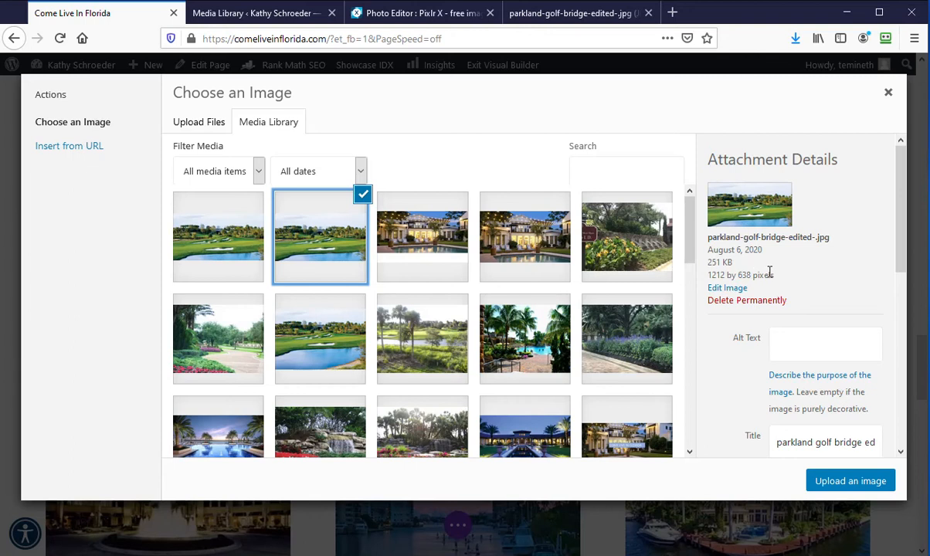
left_click(239, 235)
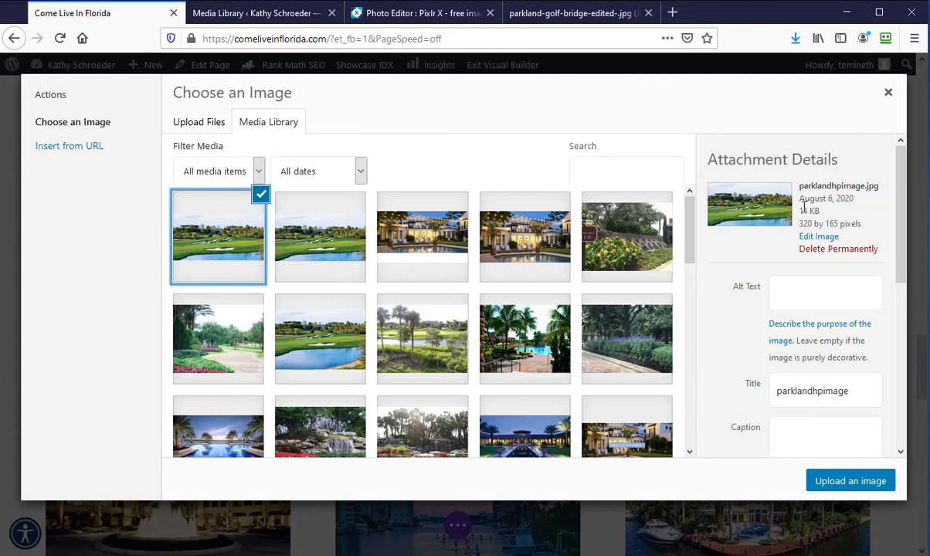
left_click(358, 251)
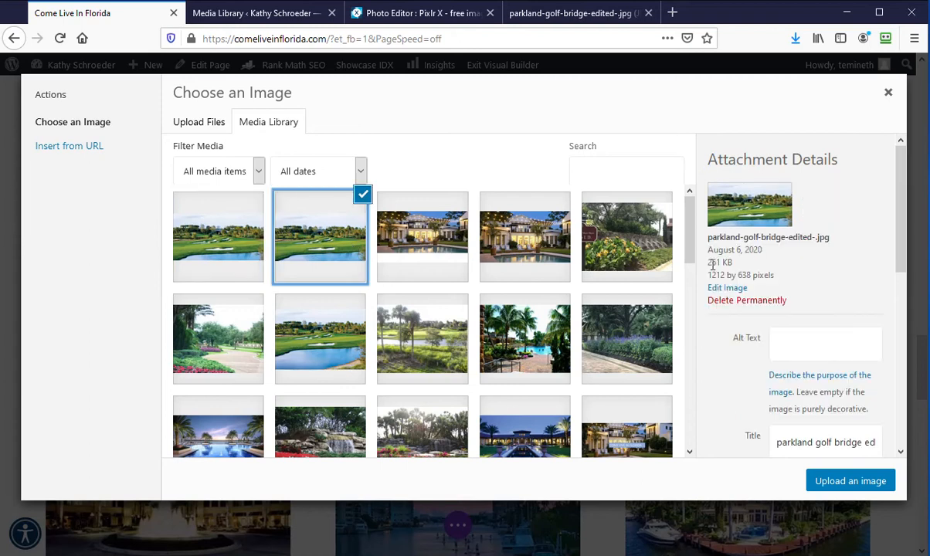
Insert parklandhpimage.jpg as the Parkland module's image and save the module settings
left_click(243, 239)
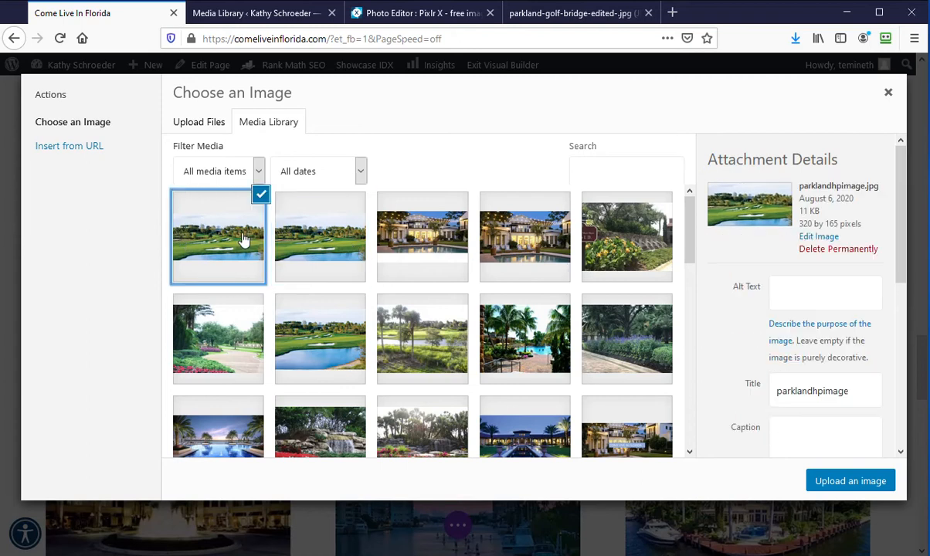
left_click(850, 481)
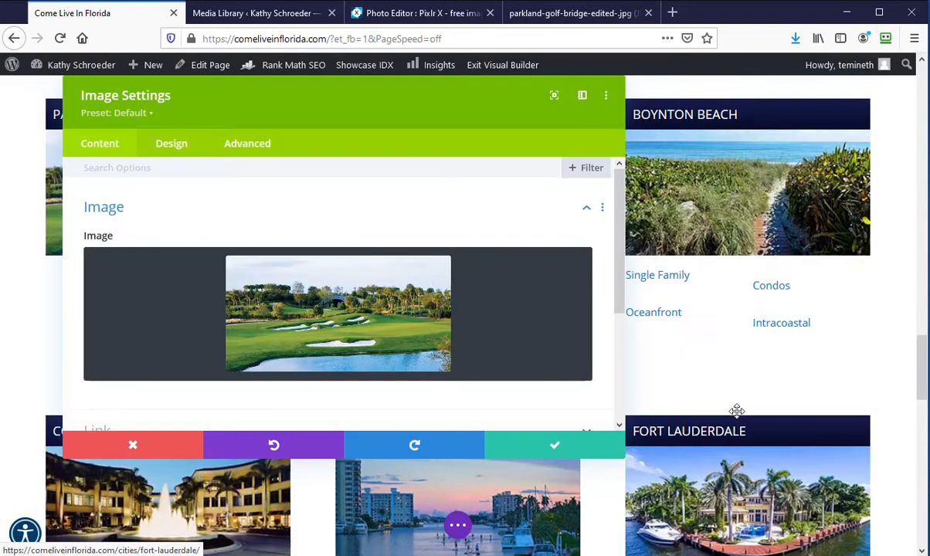
left_click(560, 448)
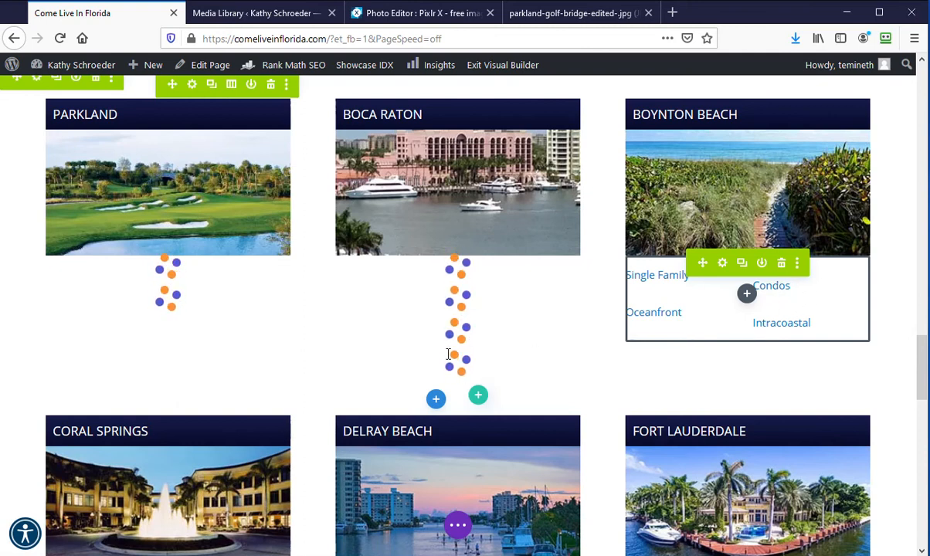
Review the remaining city images in the Get to Know the Cities section against the replaced Parkland image
scroll(479, 354, "down", 4)
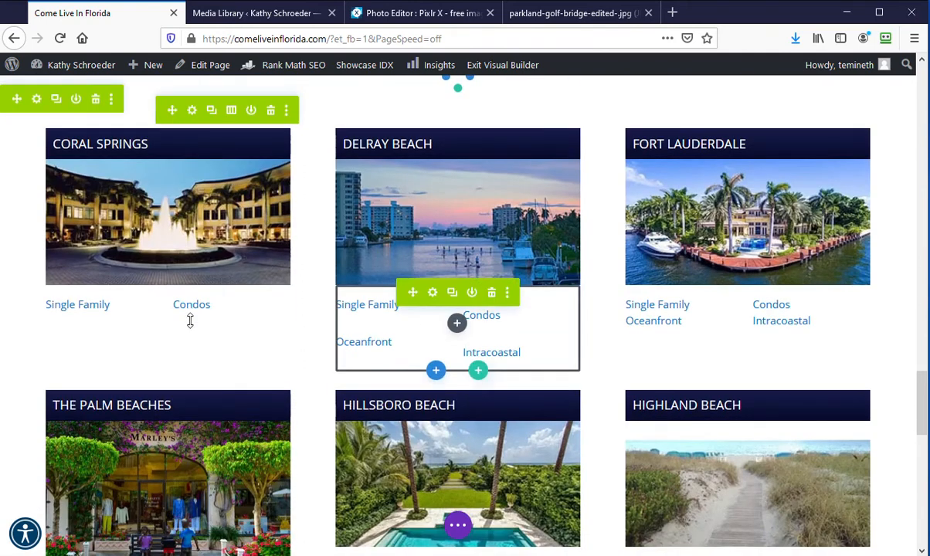
scroll(360, 344, "down", 4)
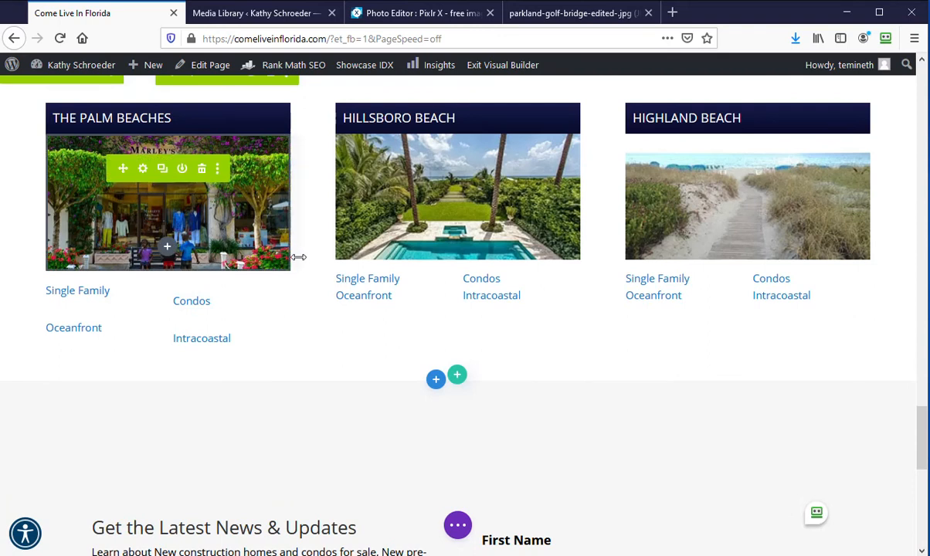
scroll(331, 259, "up", 9)
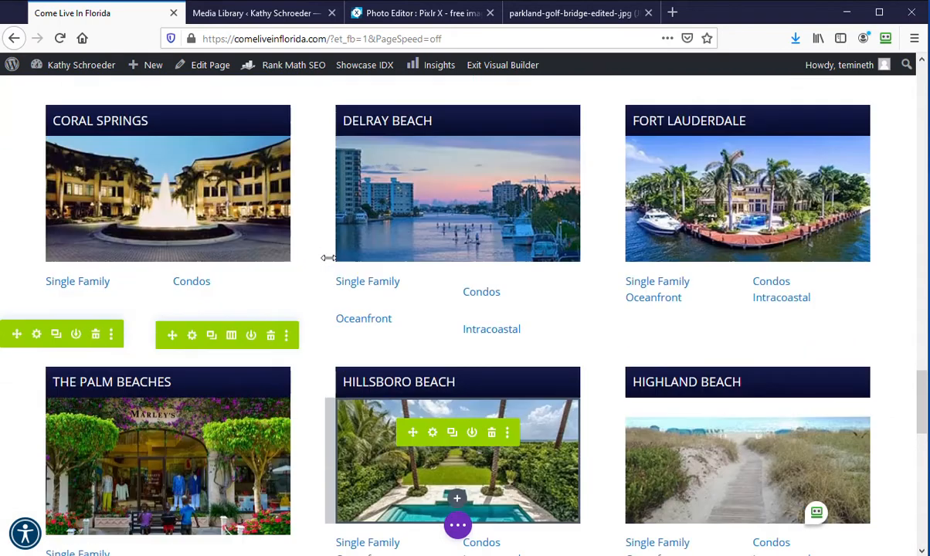
scroll(329, 261, "down", 2)
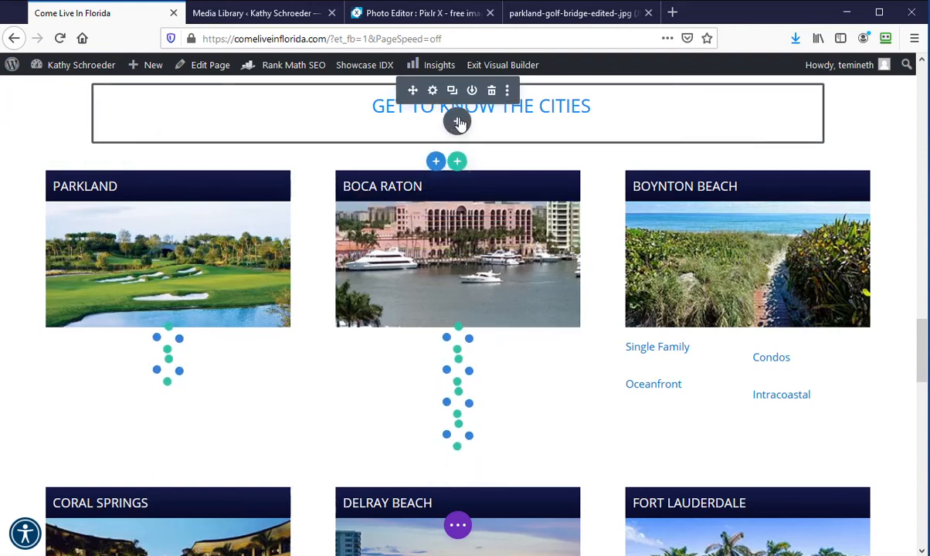
View the resized picture in Pixlr X and the original parkland-golf-bridge-edited-.jpg, and return to the home page builder
left_click(407, 15)
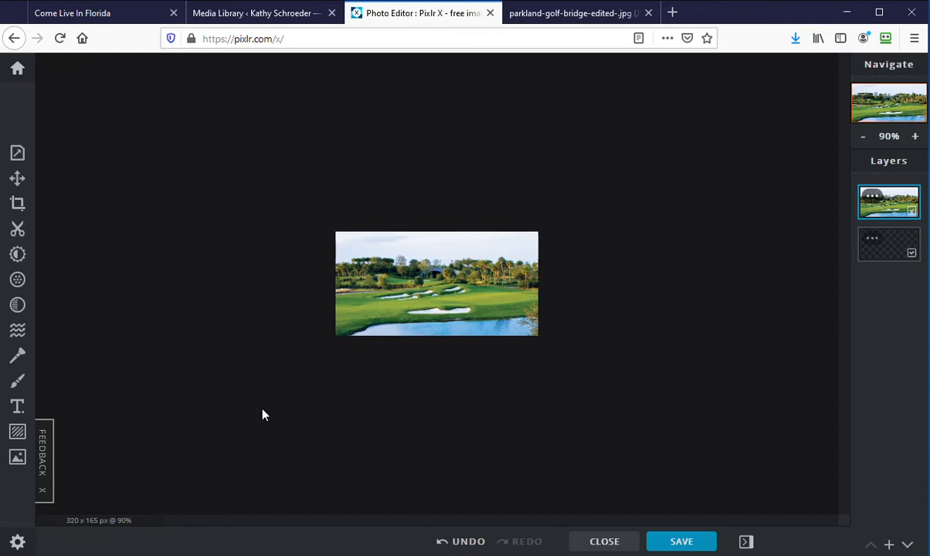
left_click(561, 14)
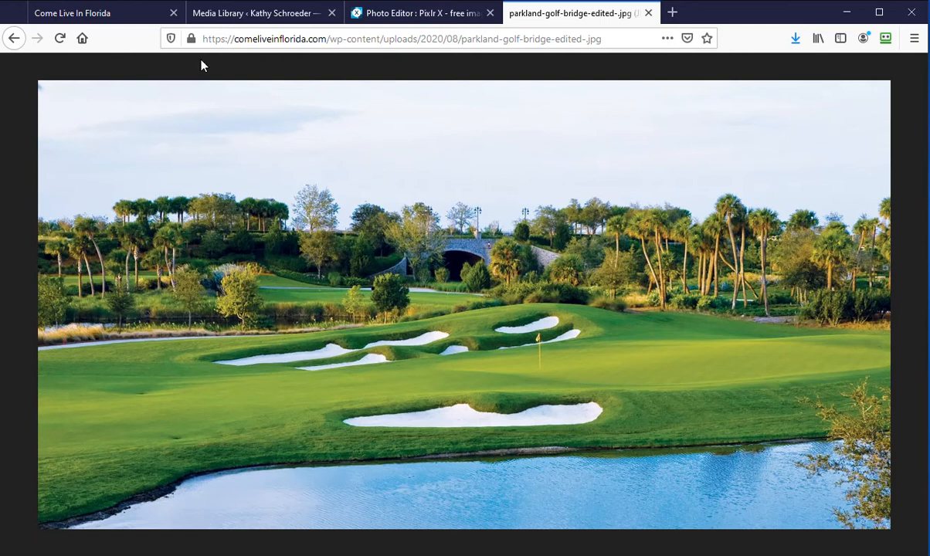
left_click(147, 13)
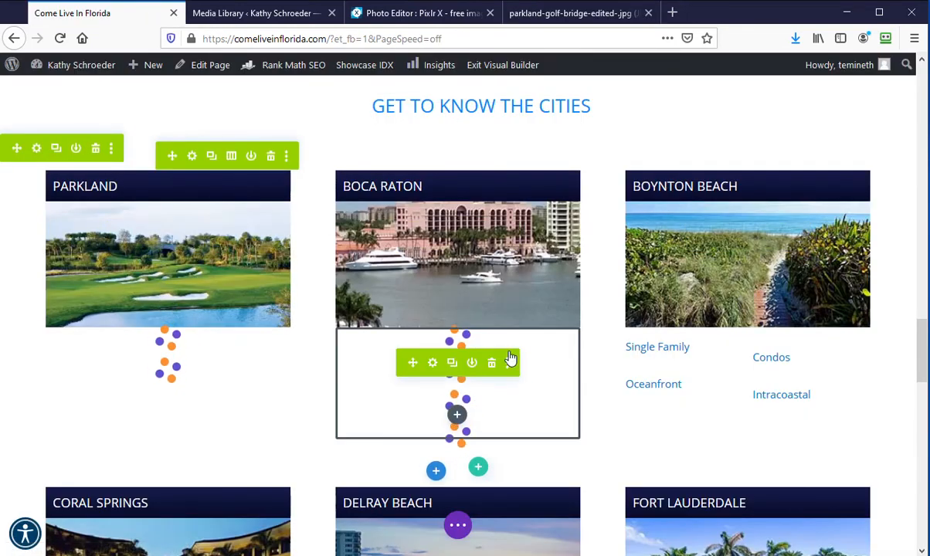
Look over the city tiles and the property-type links beneath them in the Get to Know the Cities section
scroll(589, 397, "down", 3)
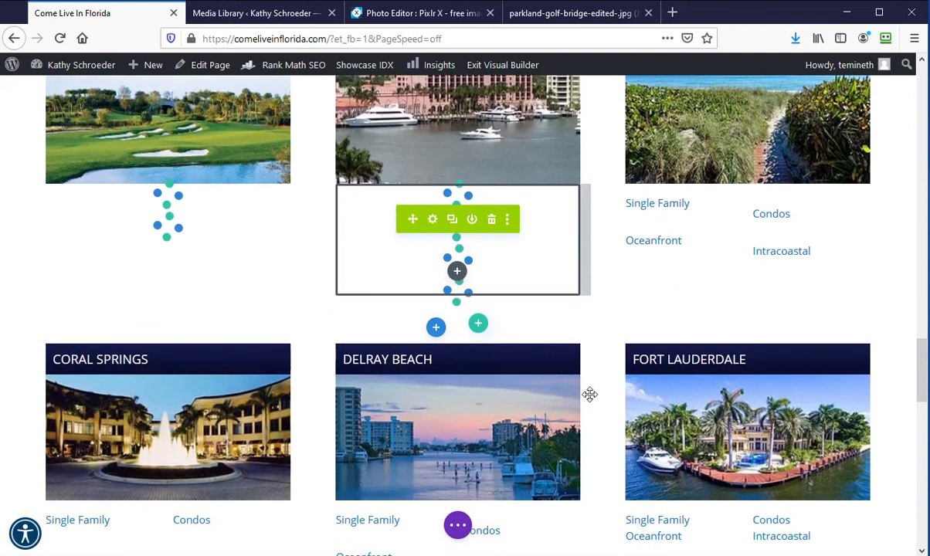
scroll(589, 394, "down", 3)
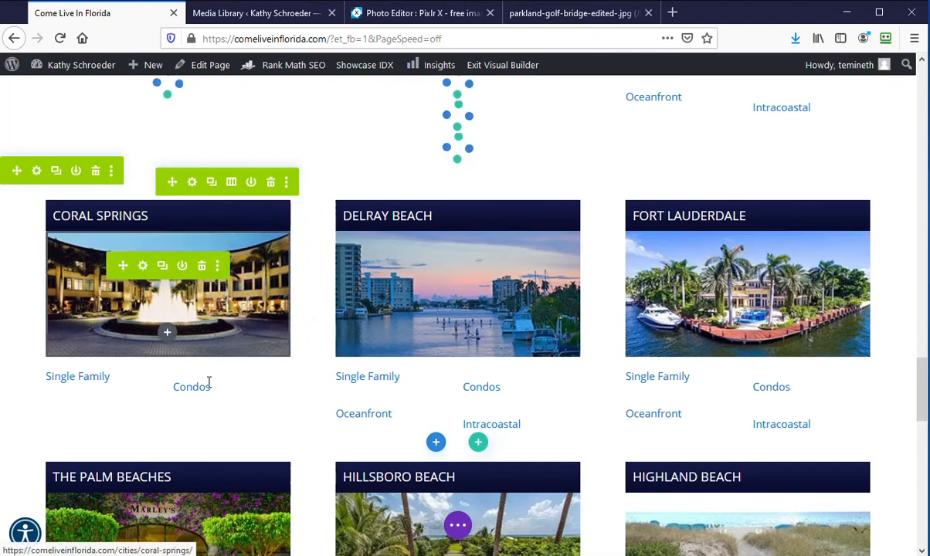
scroll(302, 279, "up", 7)
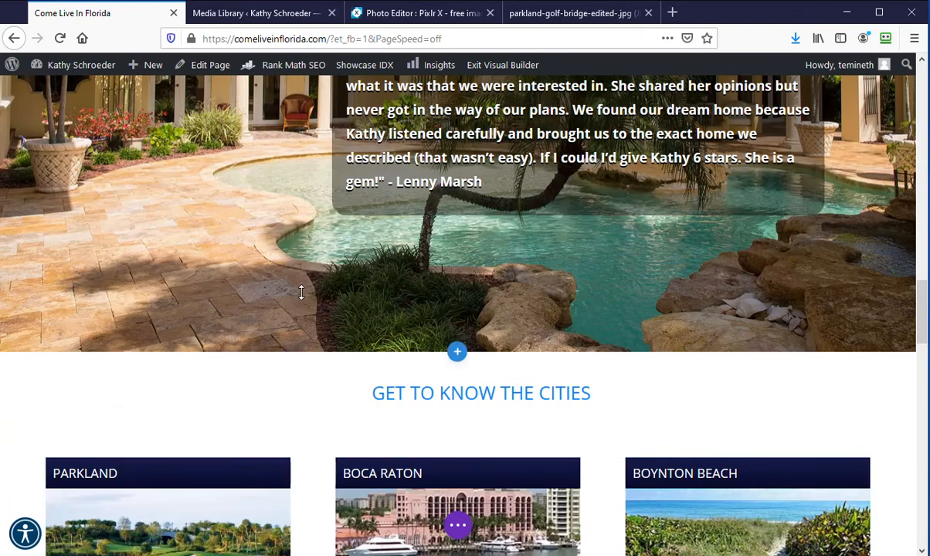
scroll(301, 292, "down", 3)
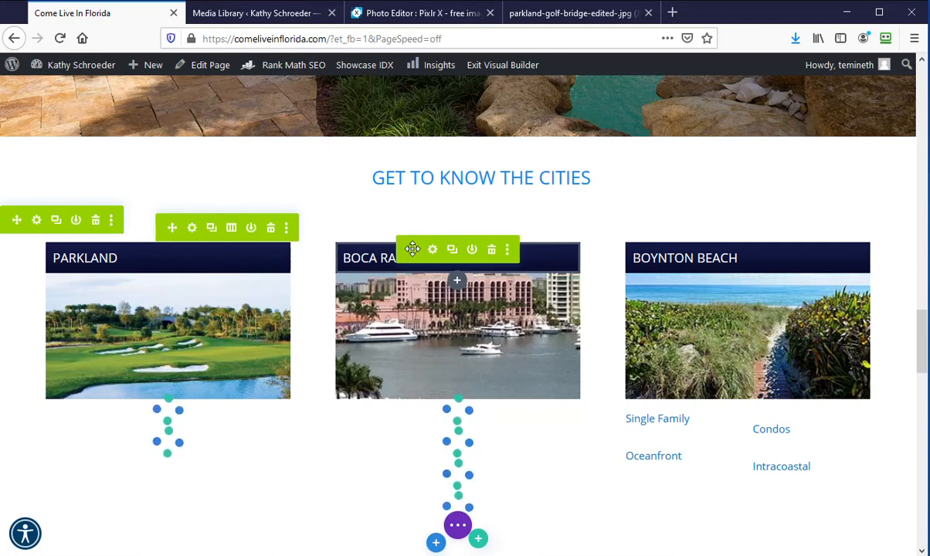
left_click_drag(412, 249, 425, 272)
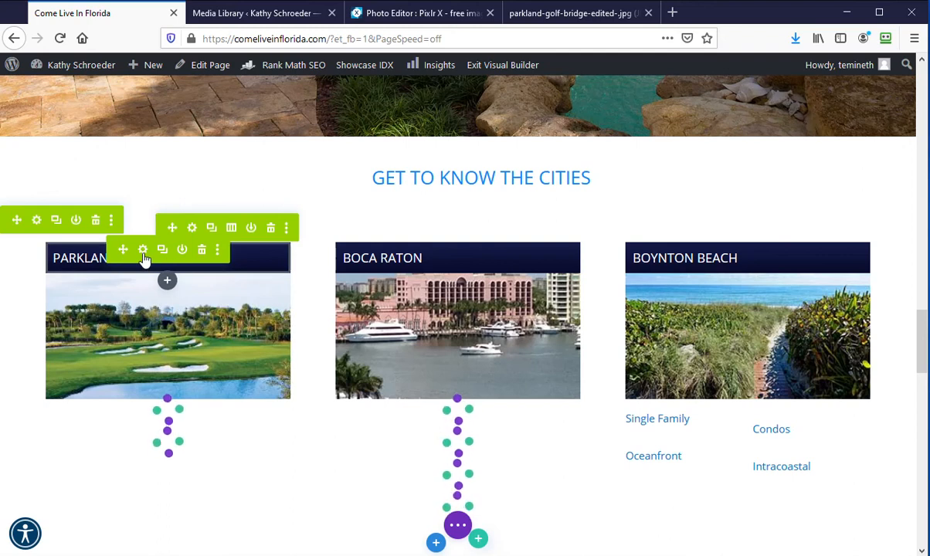
Open the Parkland heading's text settings and inspect its module link options and body HTML
left_click(143, 251)
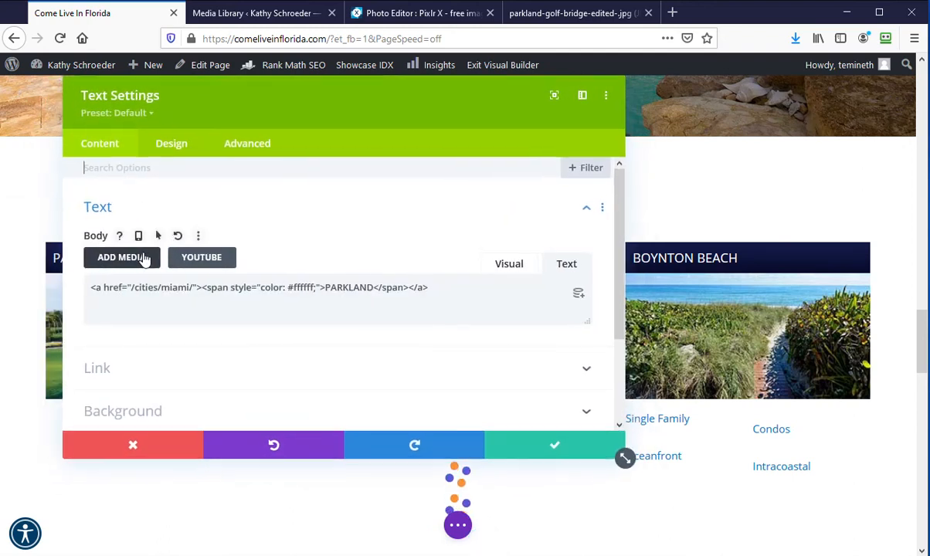
left_click(188, 365)
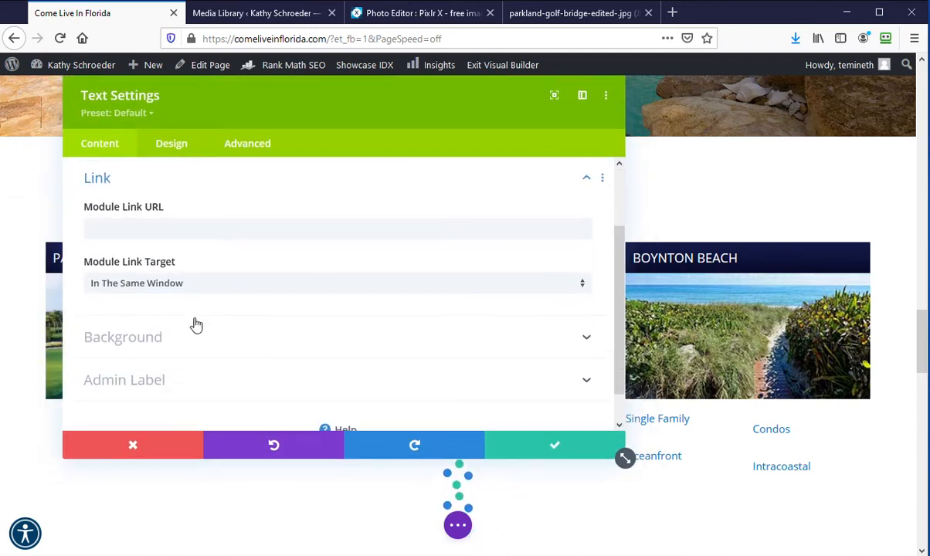
scroll(199, 309, "down", 1)
scroll(193, 298, "up", 4)
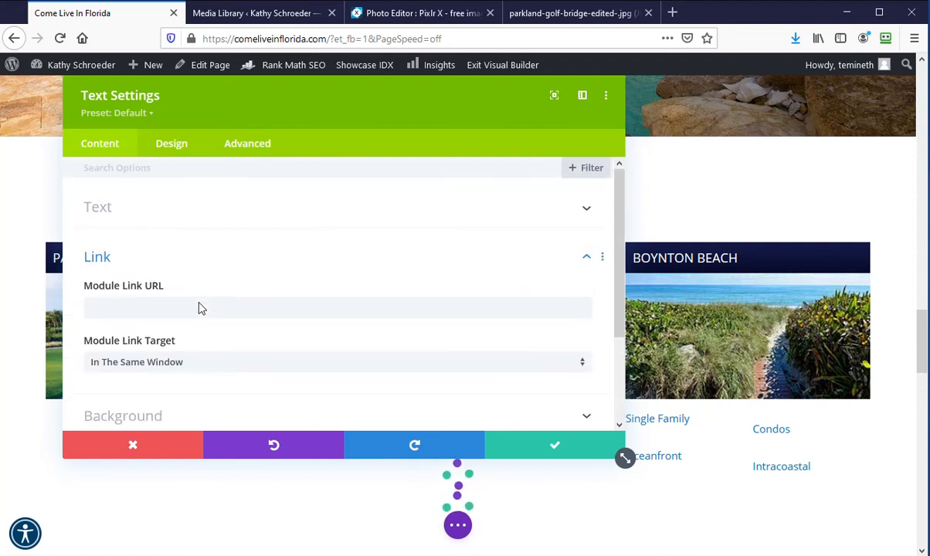
left_click(162, 223)
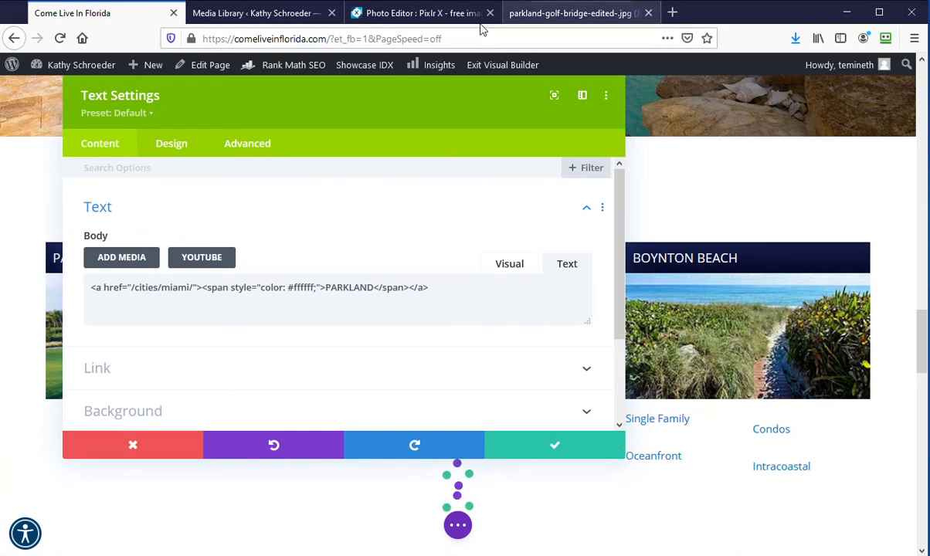
Load the comeliveinflorida.com home page in place of the golf-bridge image and open the Parkland city page from it
left_click(552, 14)
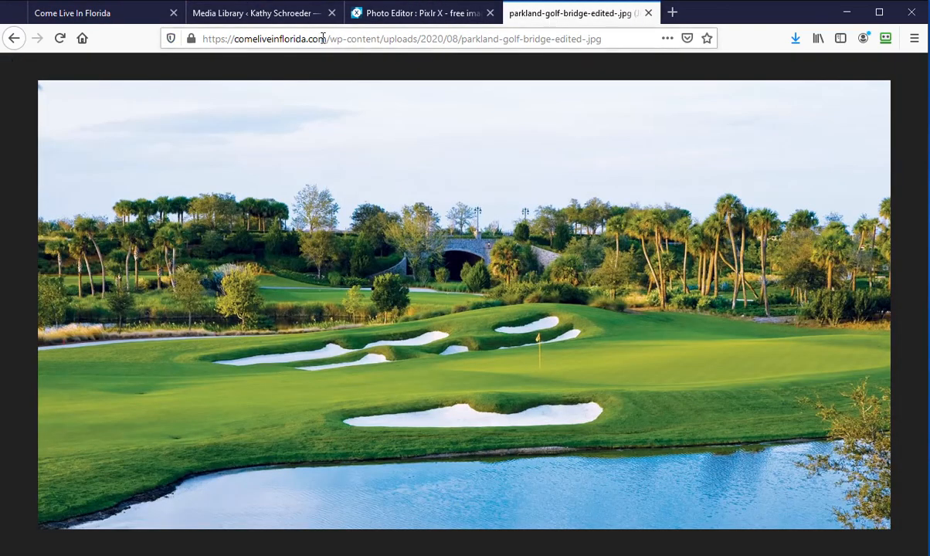
left_click_drag(331, 39, 678, 64)
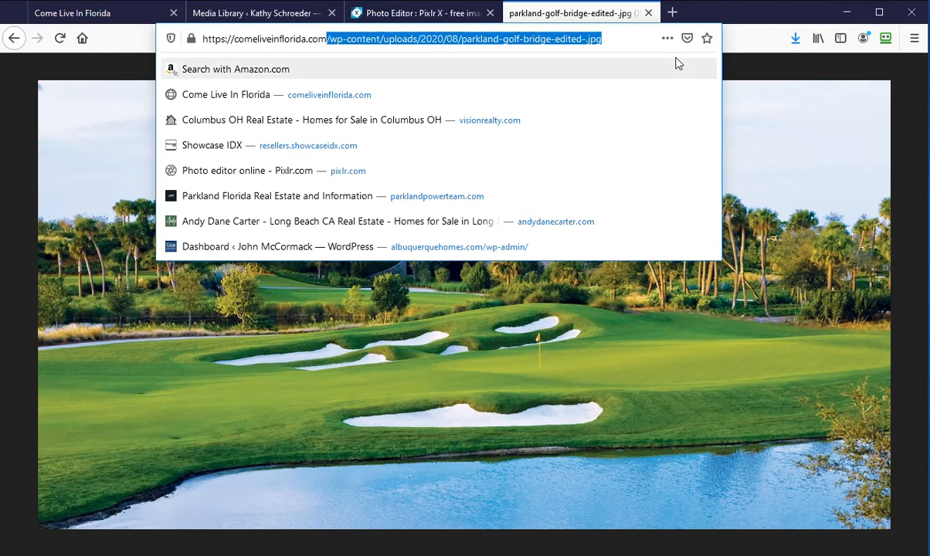
key("BackSpace")
key("Return")
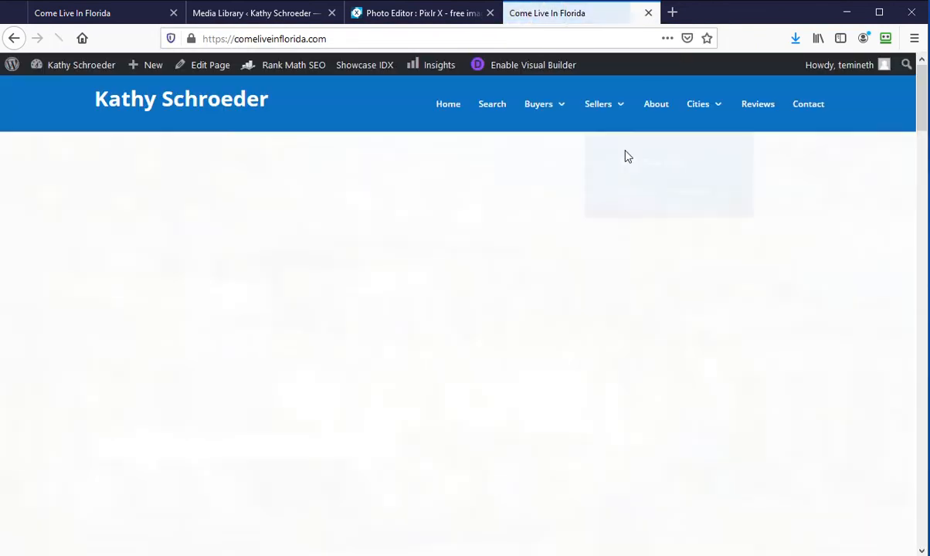
mouse_move(705, 107)
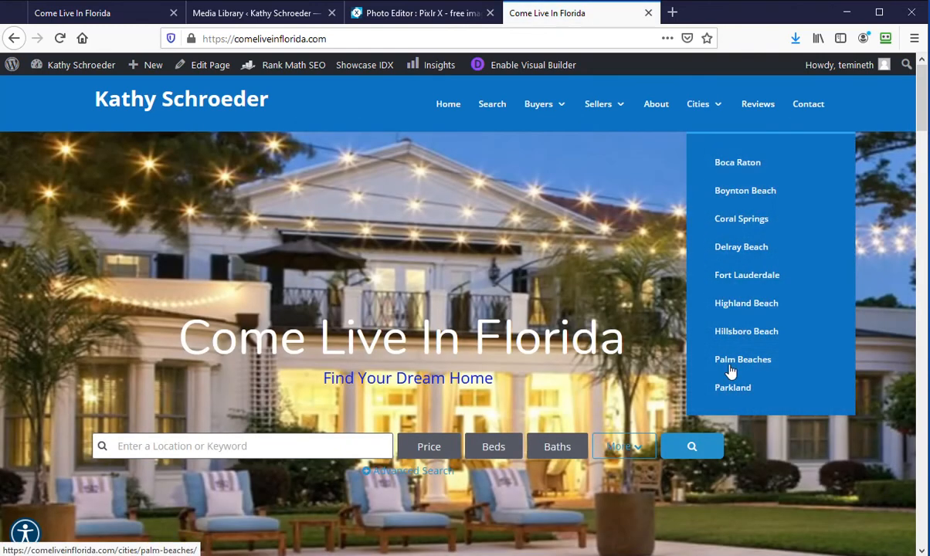
left_click(736, 394)
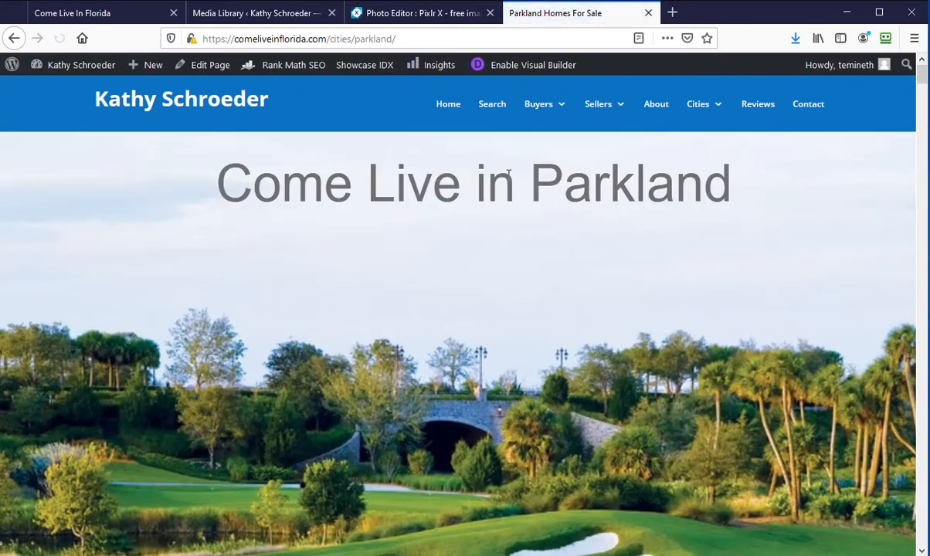
Copy the path /cities/parkland/ from the Parkland page address and use it as the href in the Parkland heading's HTML
left_click_drag(328, 39, 429, 40)
key("ctrl+c")
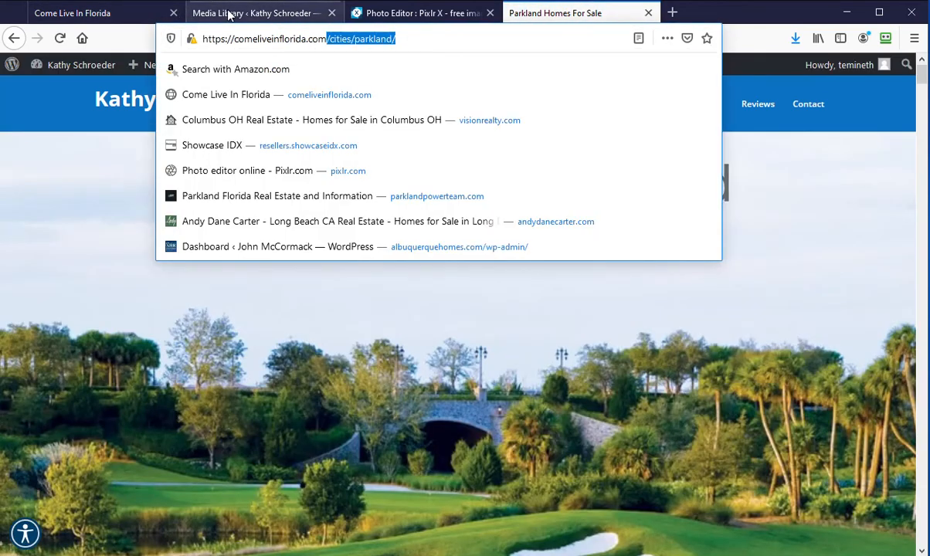
left_click(139, 14)
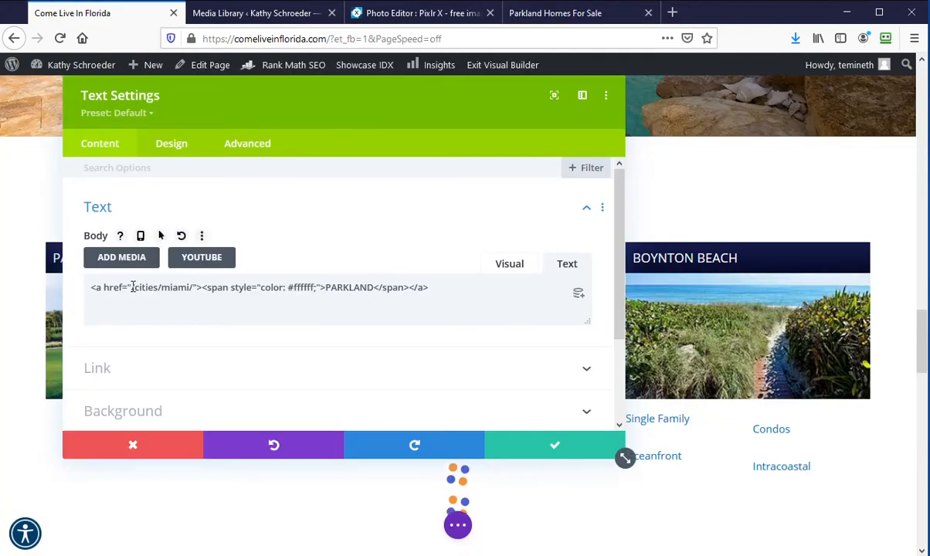
mouse_move(130, 286)
left_mouse_down()
mouse_move(178, 287)
mouse_move(134, 292)
left_mouse_up()
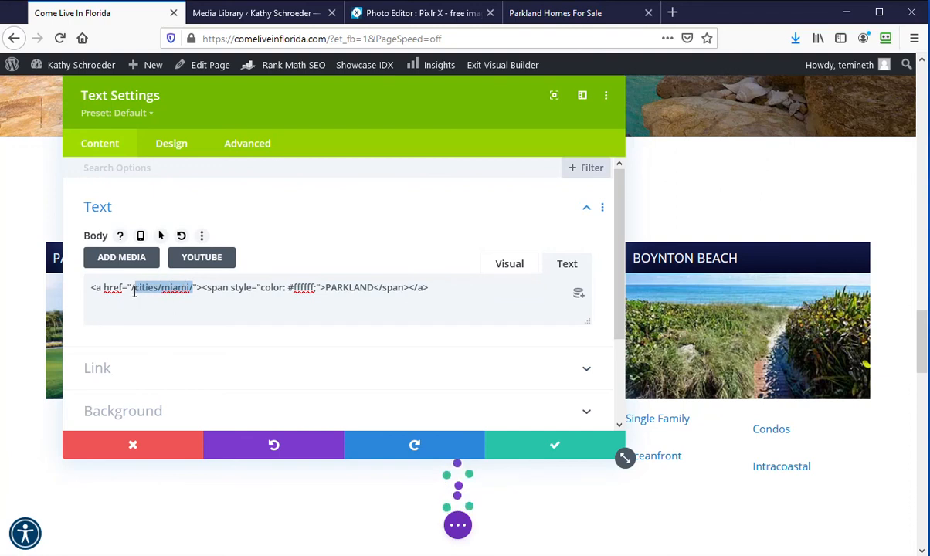
key("ctrl+v")
scroll(174, 290, "down", 2)
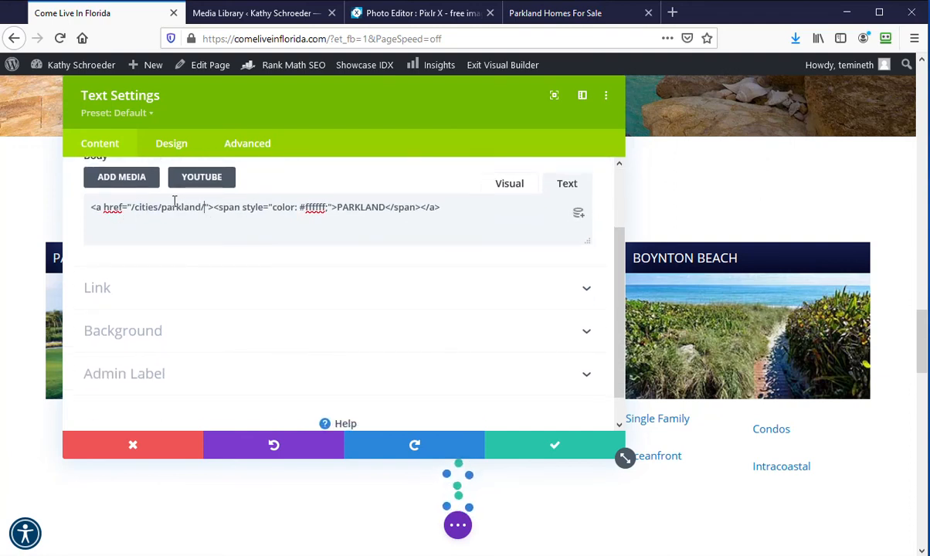
left_click(185, 285)
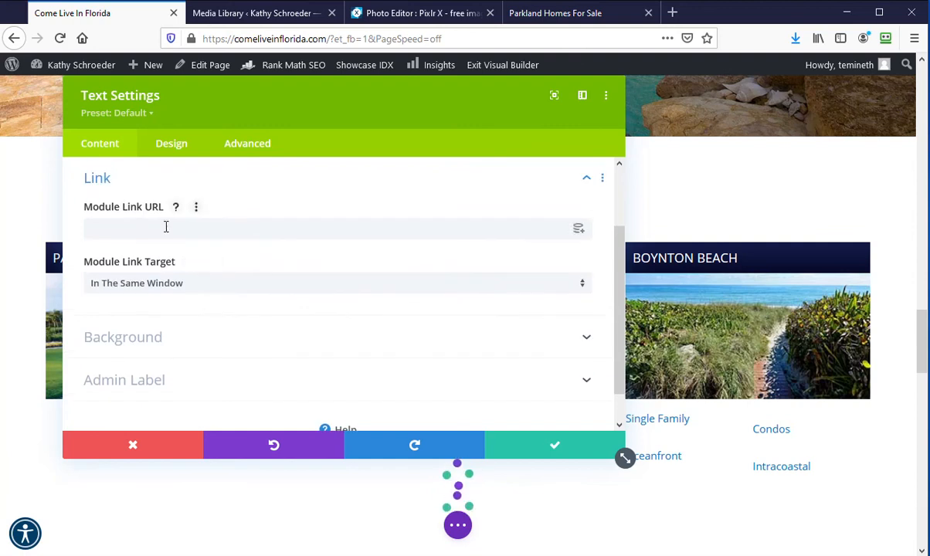
left_click(516, 15)
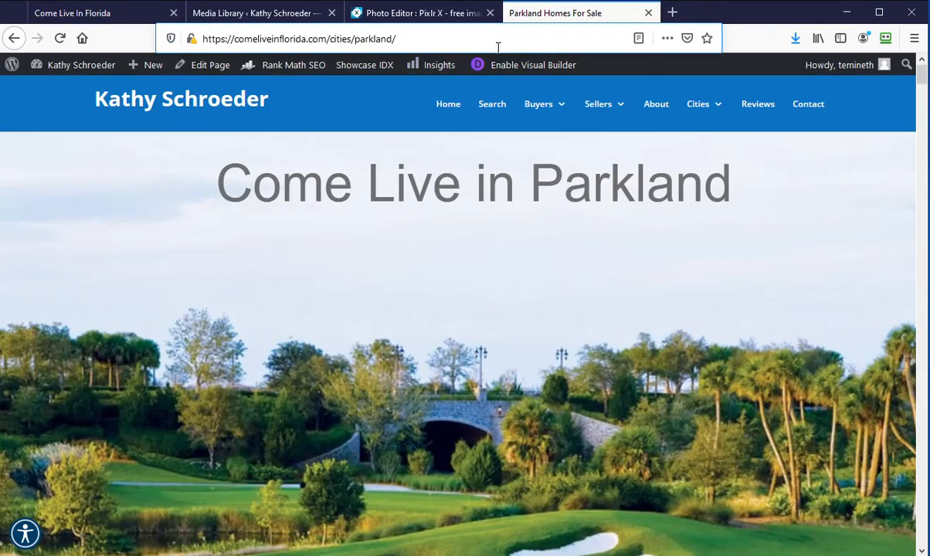
left_click(498, 40)
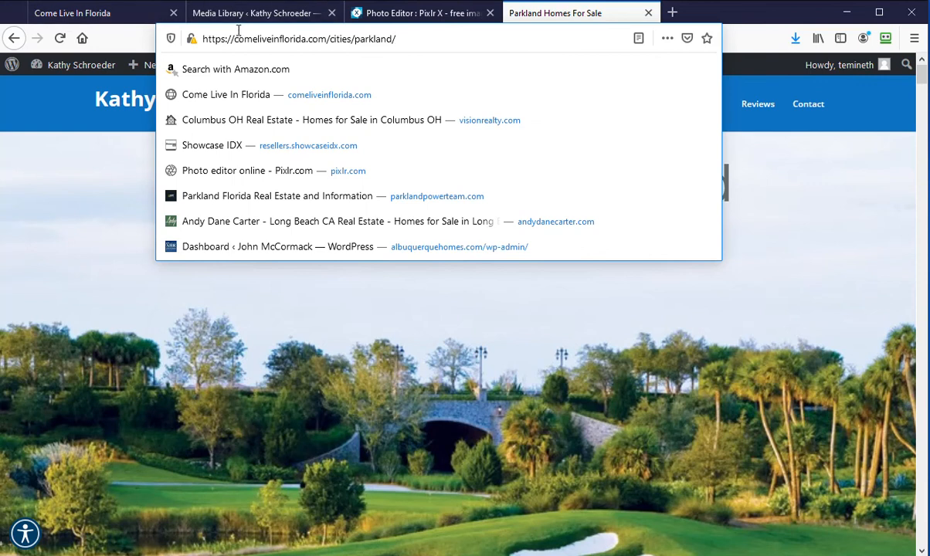
left_click(96, 19)
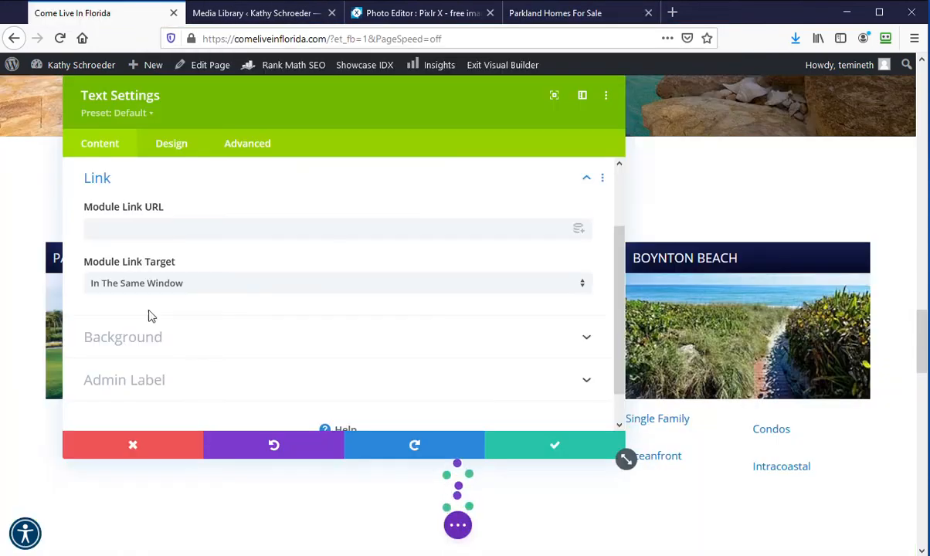
left_click(176, 229)
type("https://comeliveinflorida.com/cities/parkland/")
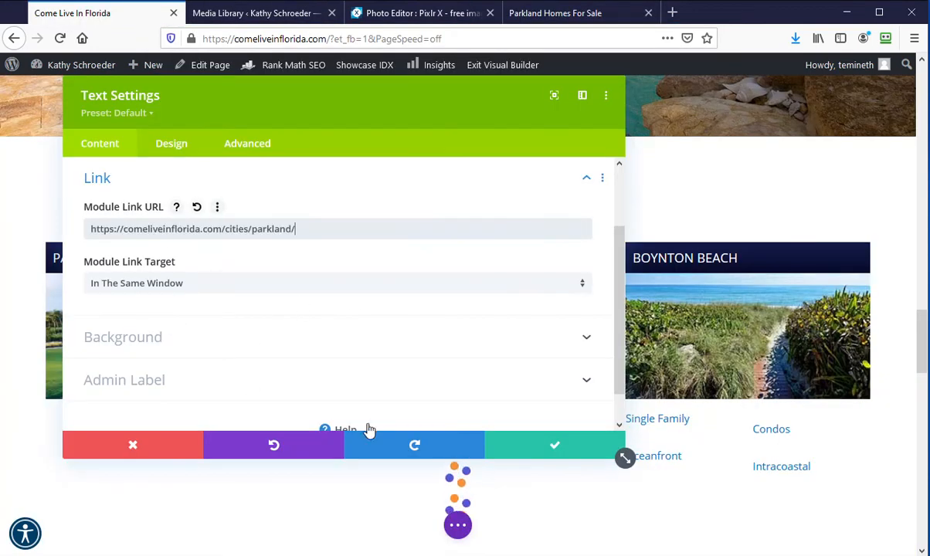
left_click(531, 452)
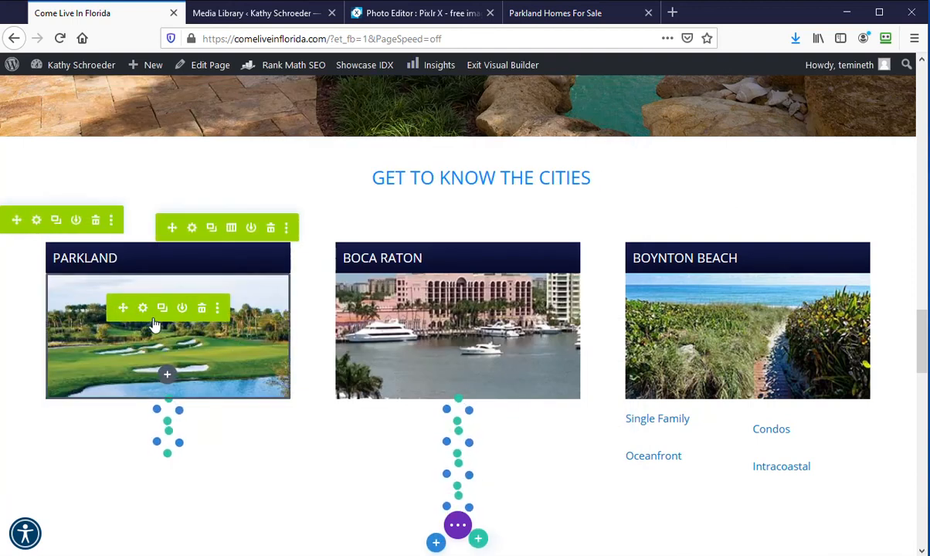
left_click(143, 309)
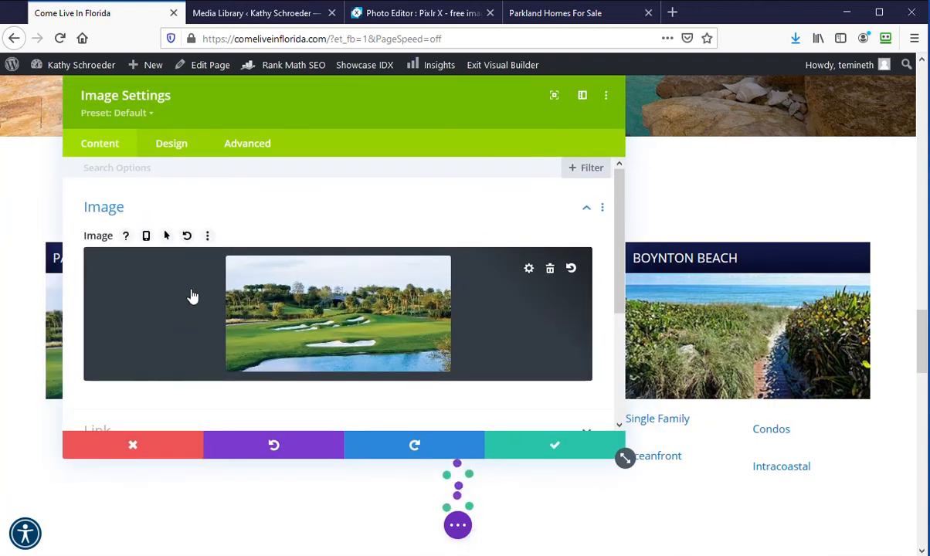
scroll(218, 270, "down", 3)
left_click(214, 261)
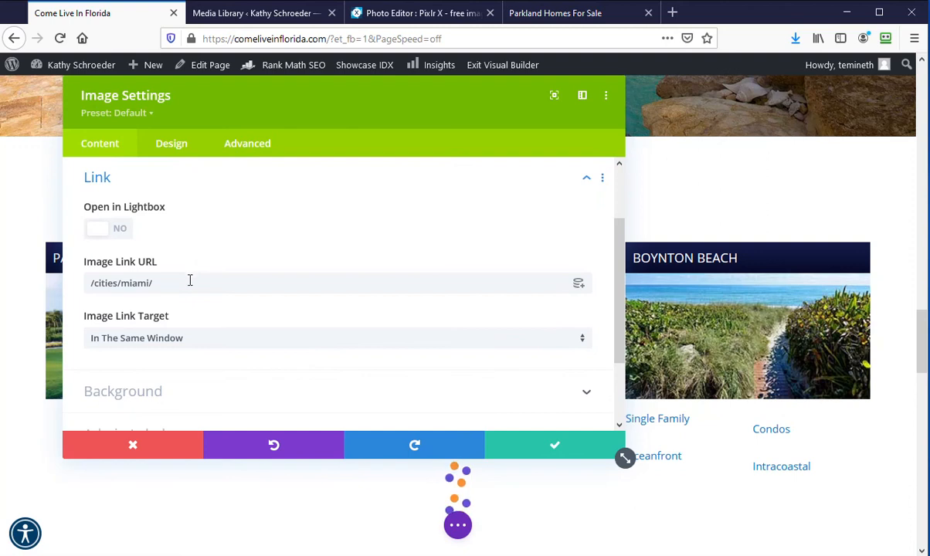
triple_click(183, 285)
type("https://comeliveinflorida.com/cities/parkland/")
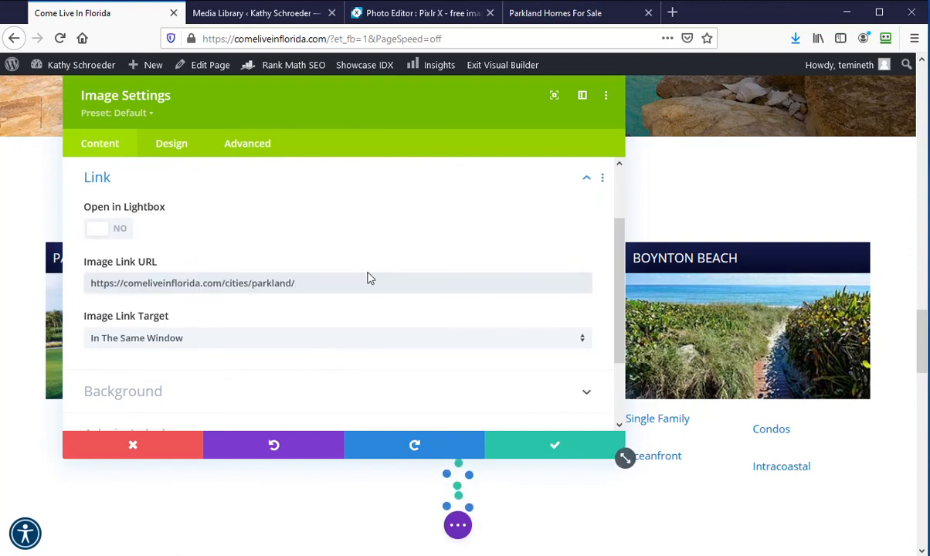
left_click(533, 456)
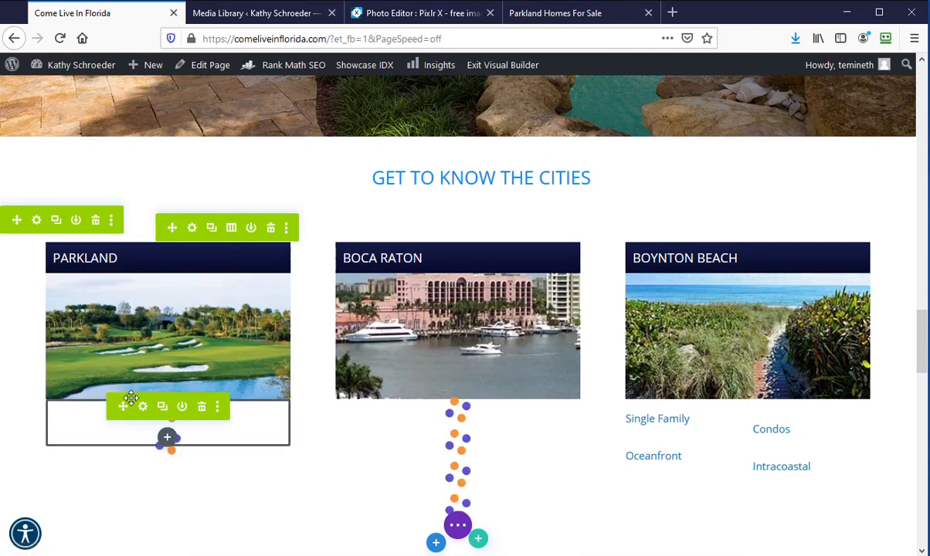
Check the Single Family and Condos link code under the Parkland image, save the module settings, and save the home page
left_click(142, 407)
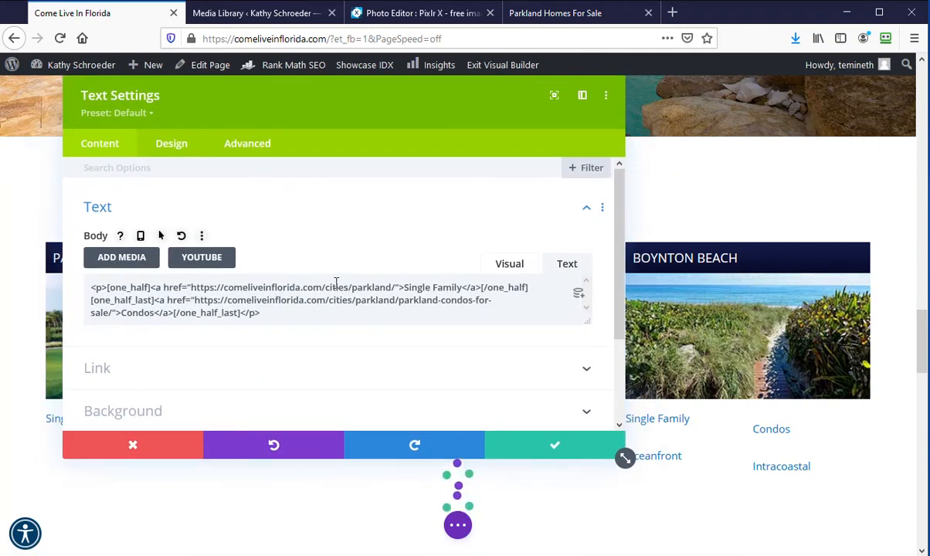
left_click(527, 445)
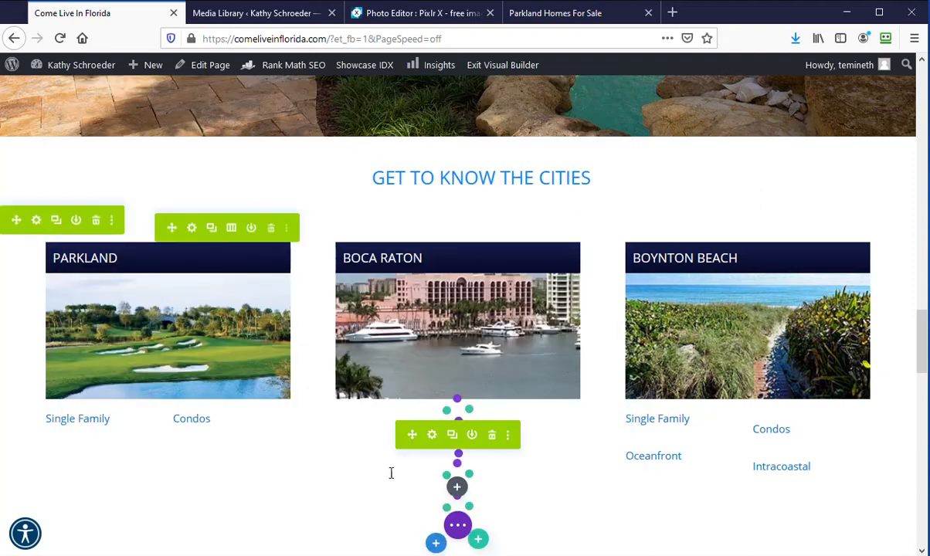
left_click(458, 527)
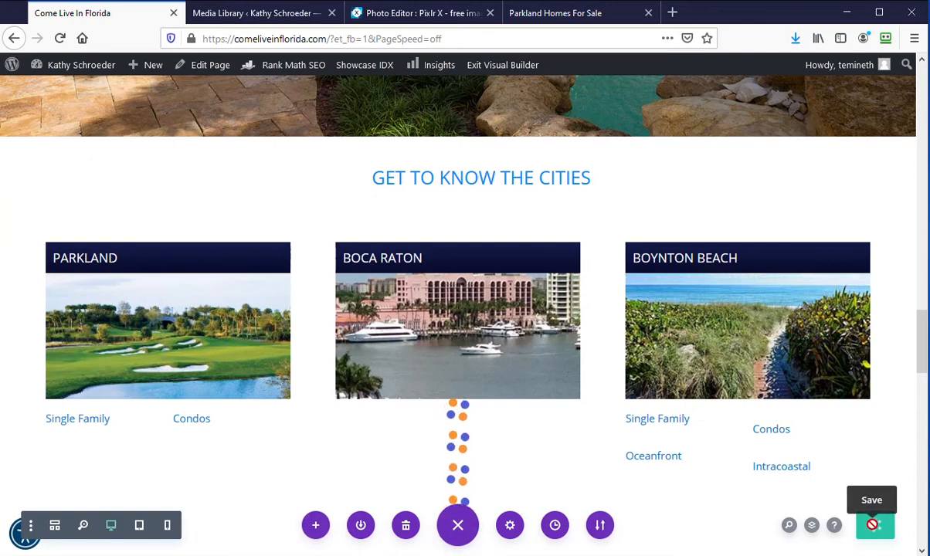
left_click(872, 525)
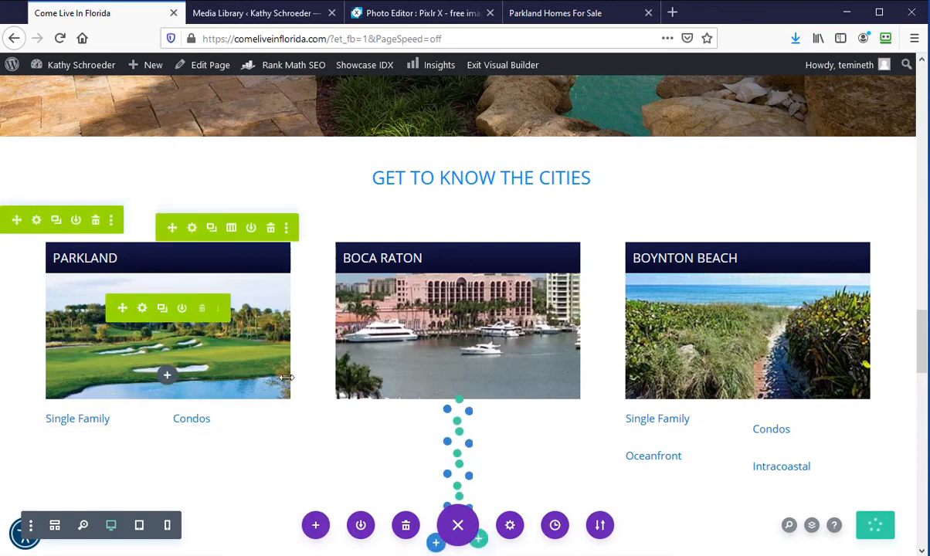